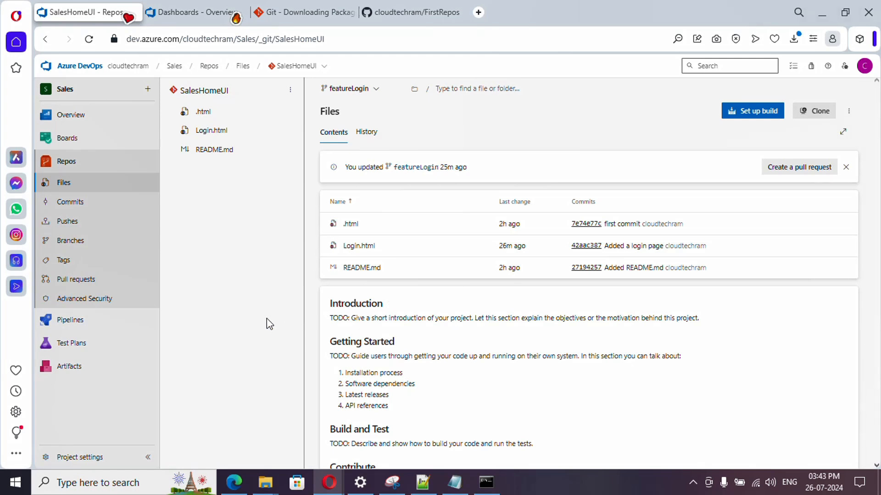
Step: Look over the list of branches in the SalesHomeUI repository
left_click(351, 90)
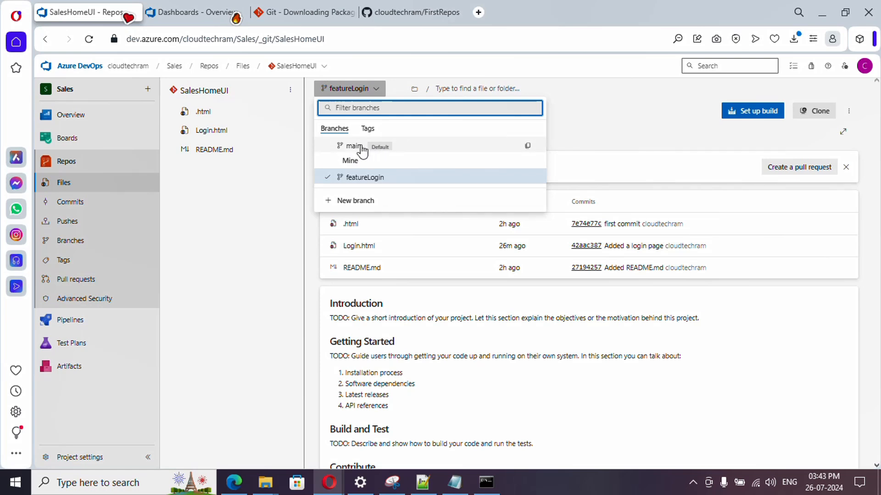
left_click(220, 253)
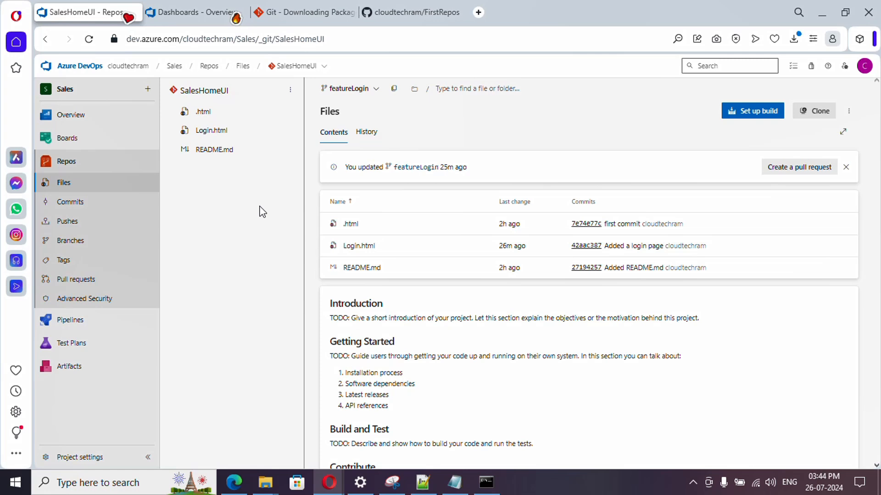
left_click(357, 91)
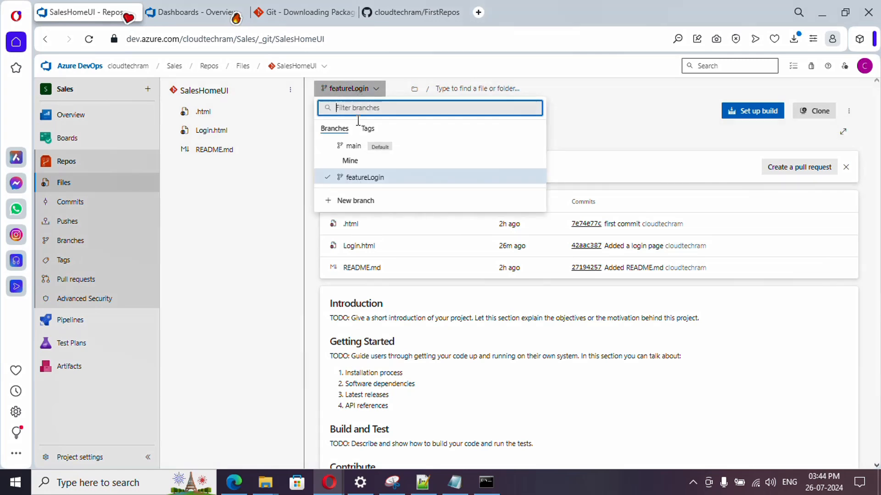
left_click(238, 206)
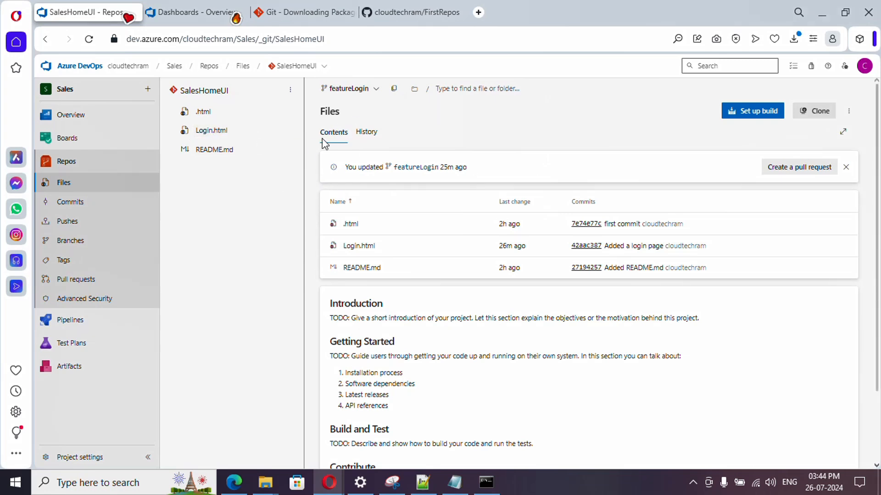
left_click(296, 67)
left_click(275, 216)
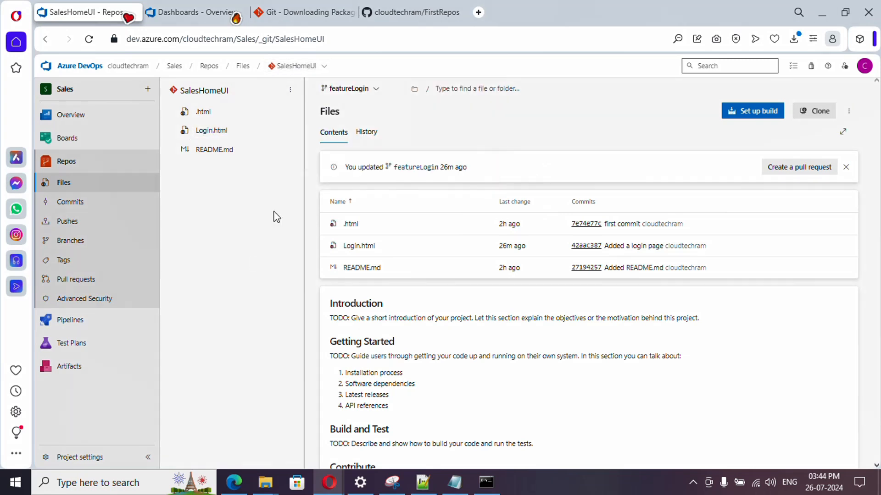
Step: Compare the SalesHomeUI files on the main branch with those on the featureLogin branch, ending on featureLogin
left_click(347, 91)
left_click(351, 146)
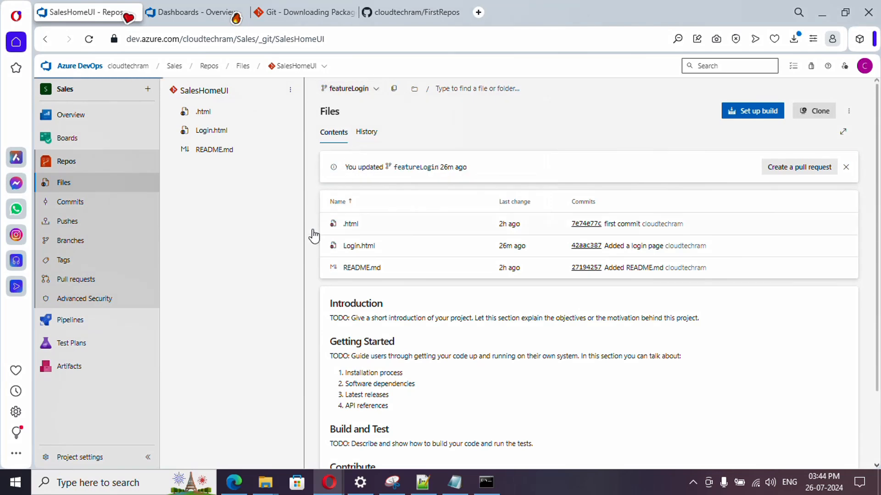
left_click(338, 90)
left_click(354, 176)
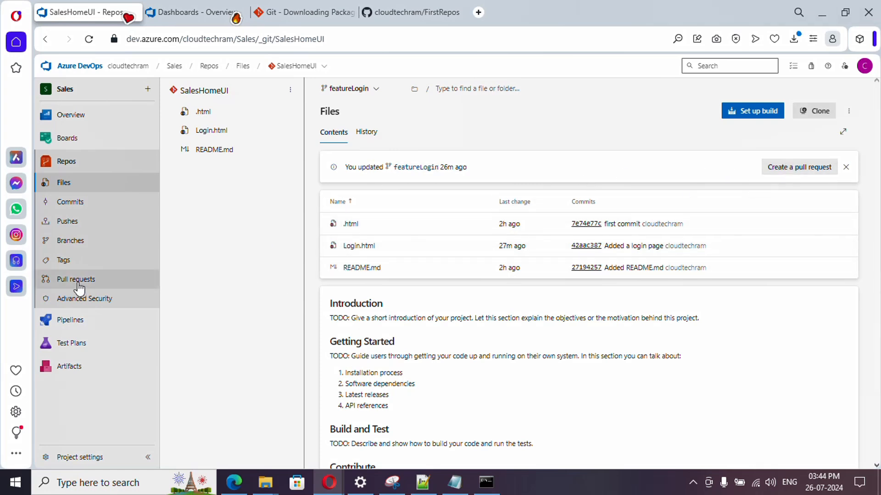
Step: Go to the repository's pull requests and start a new one for the recently updated featureLogin branch
left_click(100, 286)
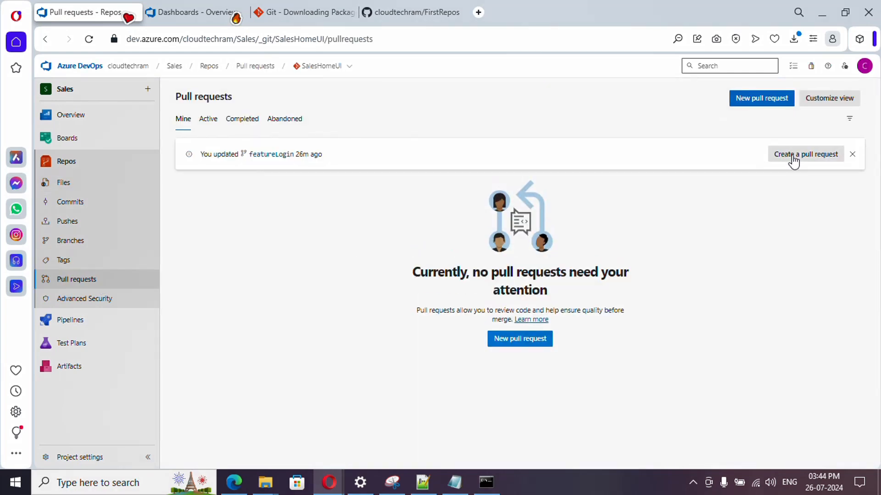
left_click(793, 159)
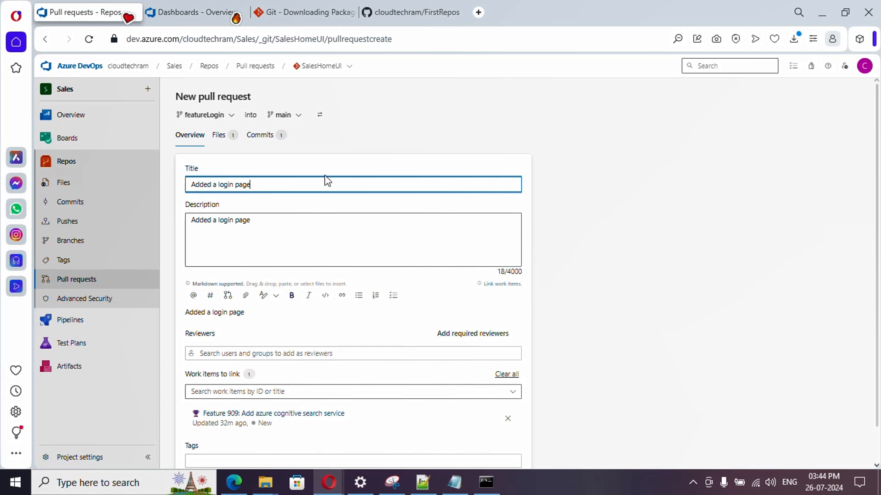
Step: Swap the new pull request's source and target branches, and swap them back to featureLogin into main
left_click(218, 120)
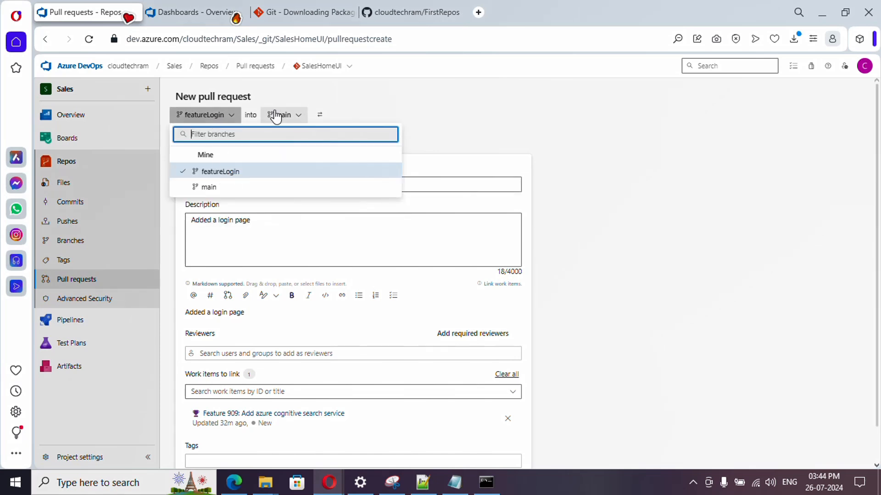
left_click(348, 114)
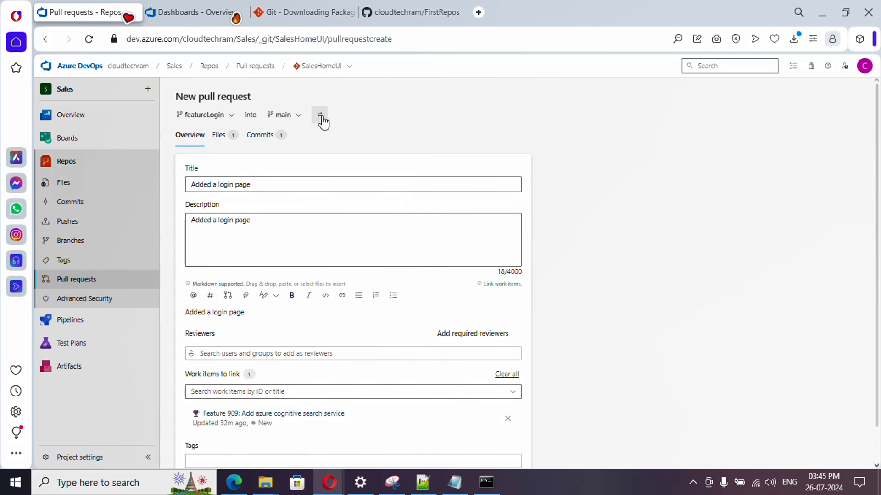
left_click(320, 116)
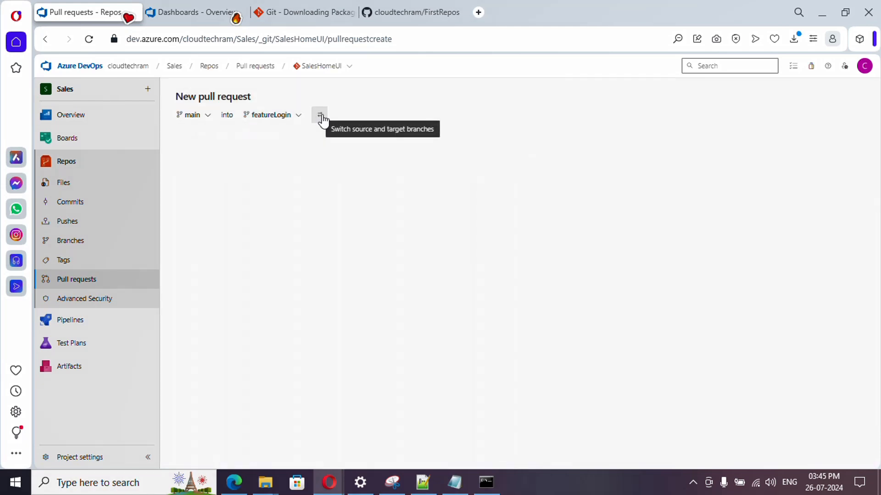
left_click(322, 118)
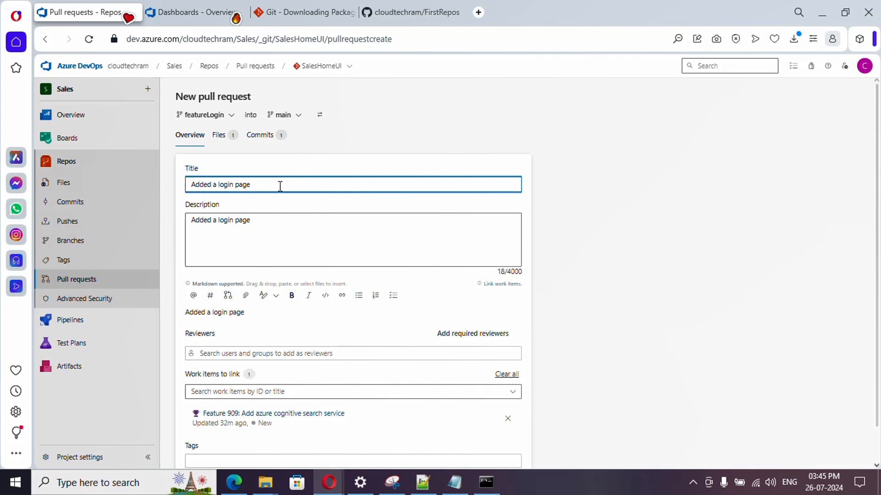
Step: Review the new pull request's description, changed files and commits, and return to its overview
left_click(263, 226)
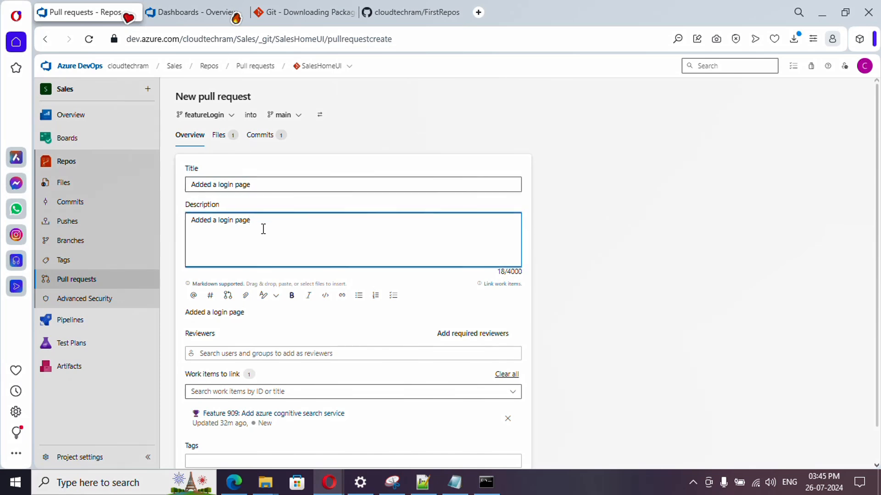
left_click(223, 141)
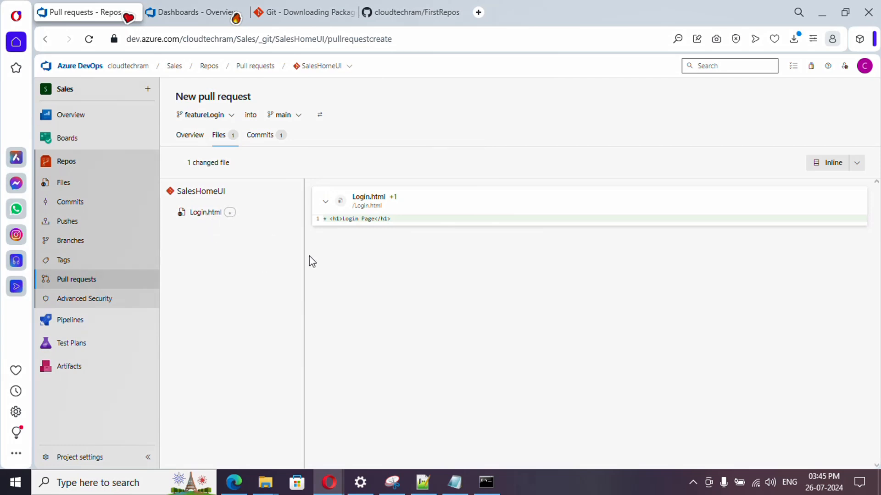
left_click(260, 136)
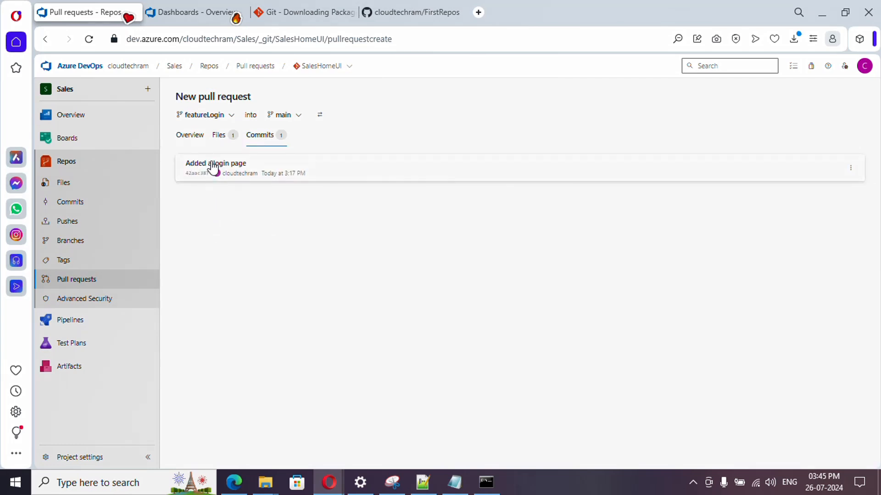
left_click(222, 136)
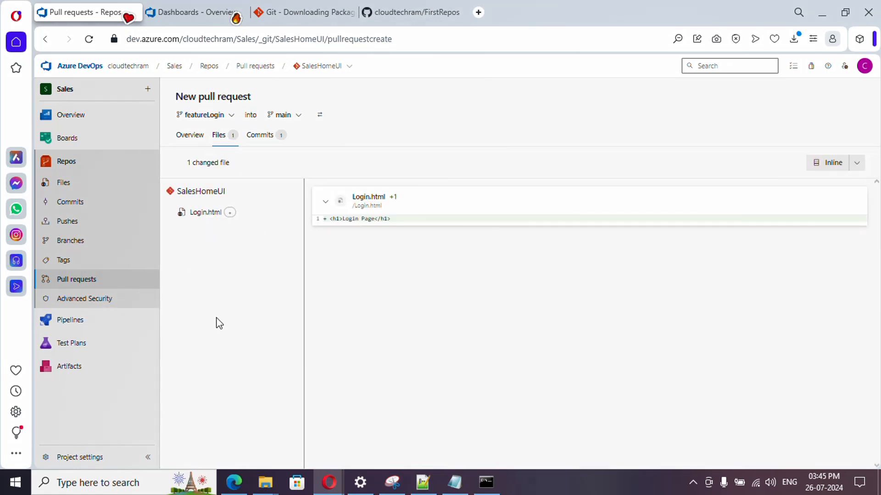
left_click(189, 136)
left_click(269, 249)
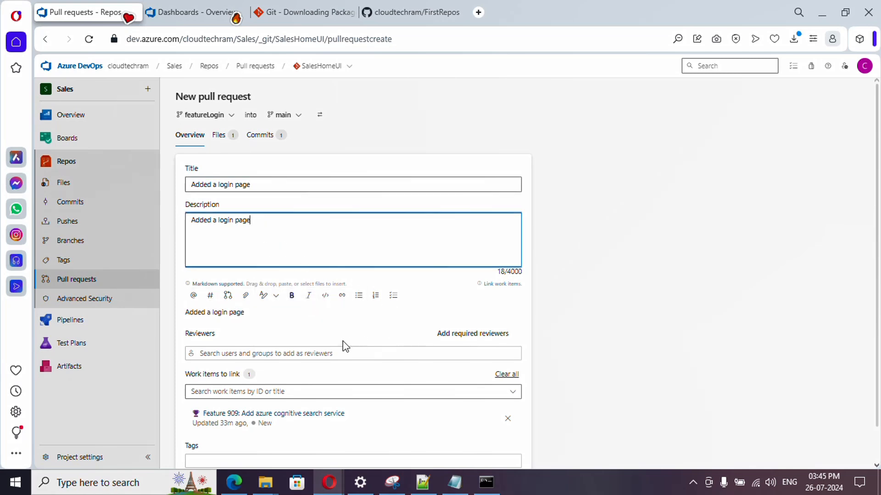
Step: Add the first suggested user as reviewer of the pull request and link User Story 958: test title
scroll(276, 338, "down", 2)
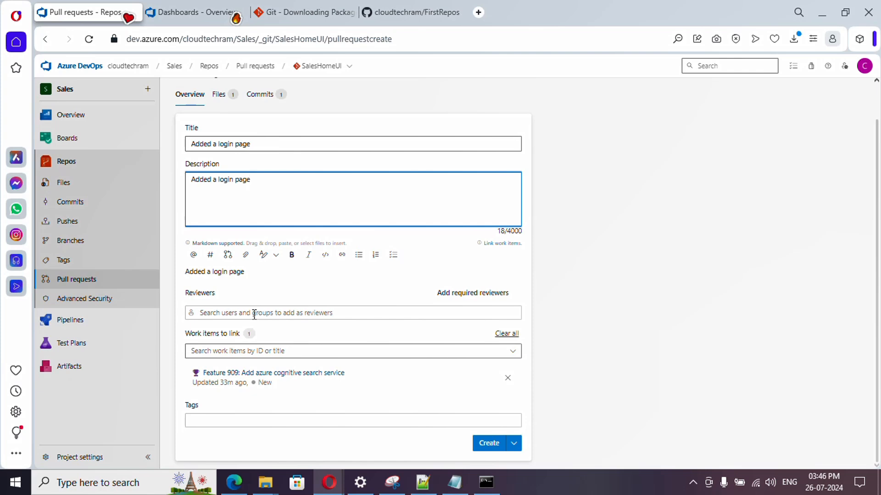
left_click(255, 315)
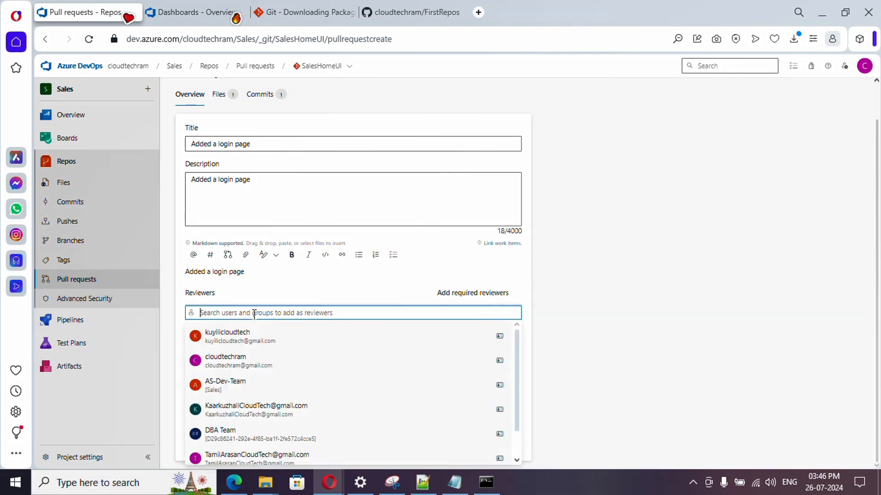
left_click(602, 330)
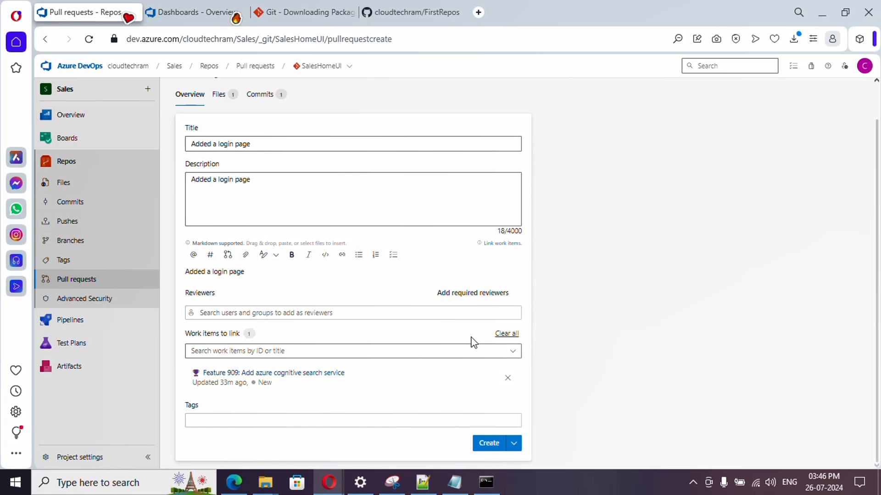
left_click(307, 313)
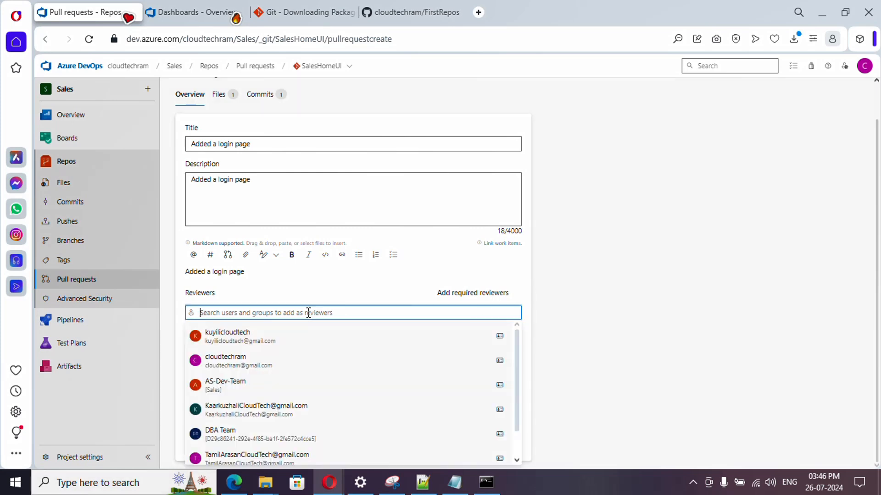
left_click(306, 339)
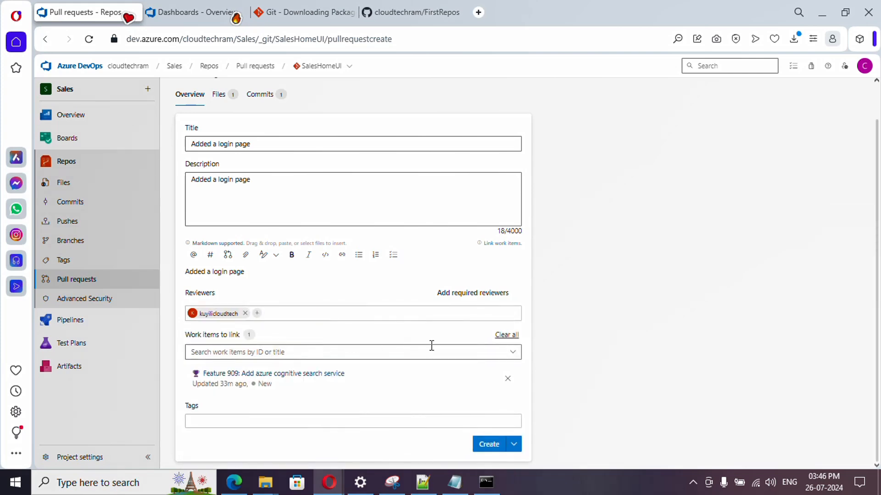
left_click(398, 356)
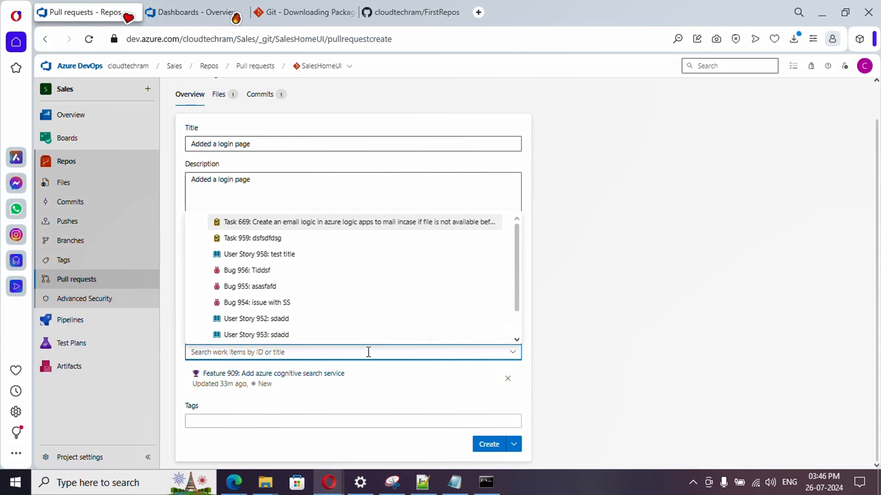
left_click(282, 255)
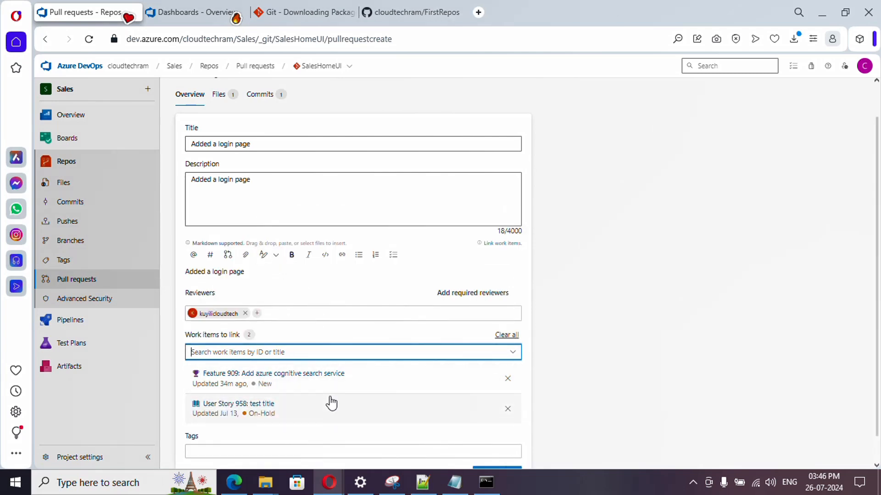
Step: Tag the pull request with r1 and create it as a regular, non-draft pull request
scroll(331, 404, "down", 1)
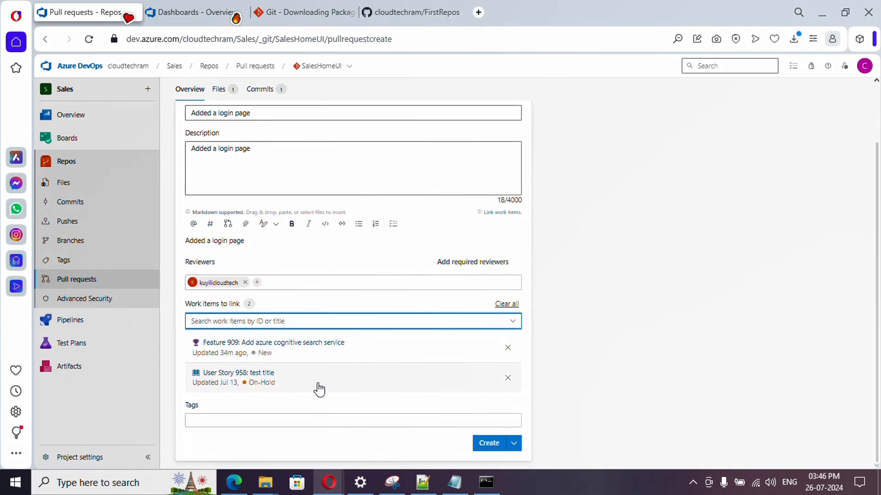
left_click(359, 418)
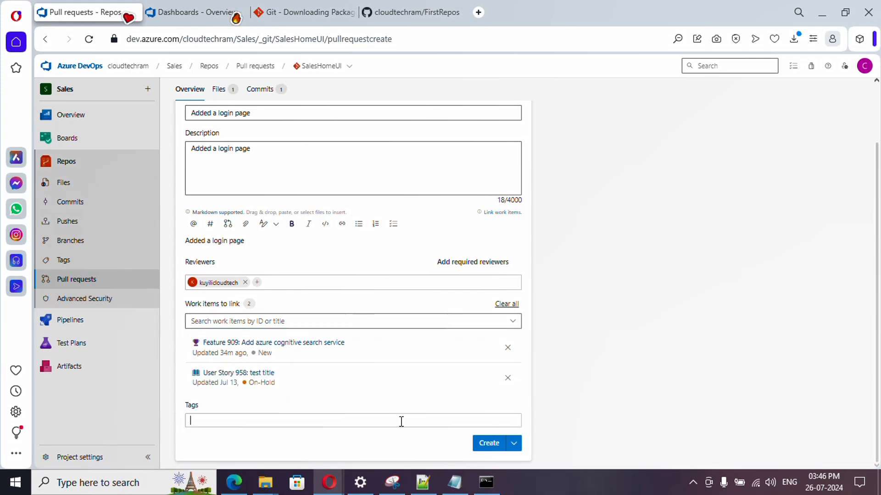
type("r1")
left_click(272, 442)
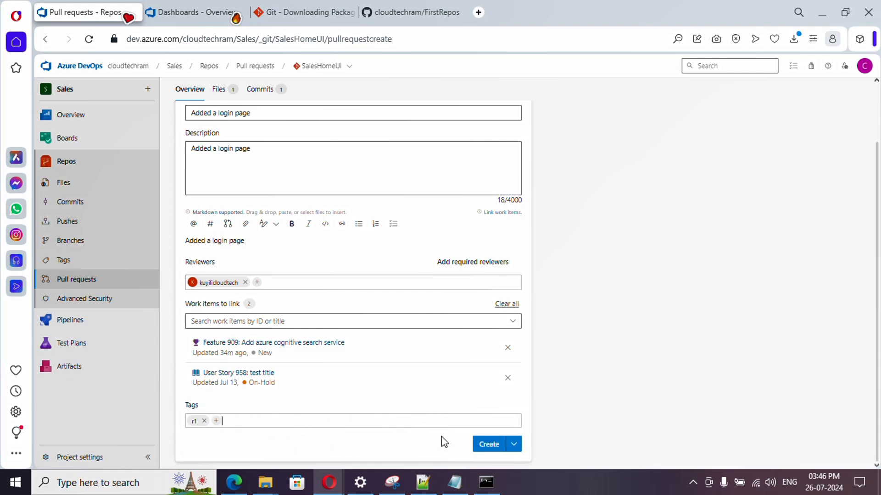
left_click(518, 448)
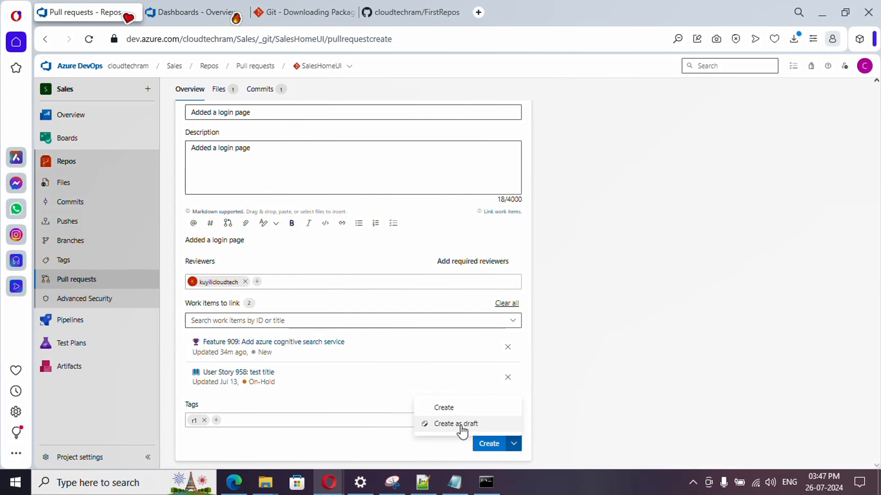
left_click(444, 408)
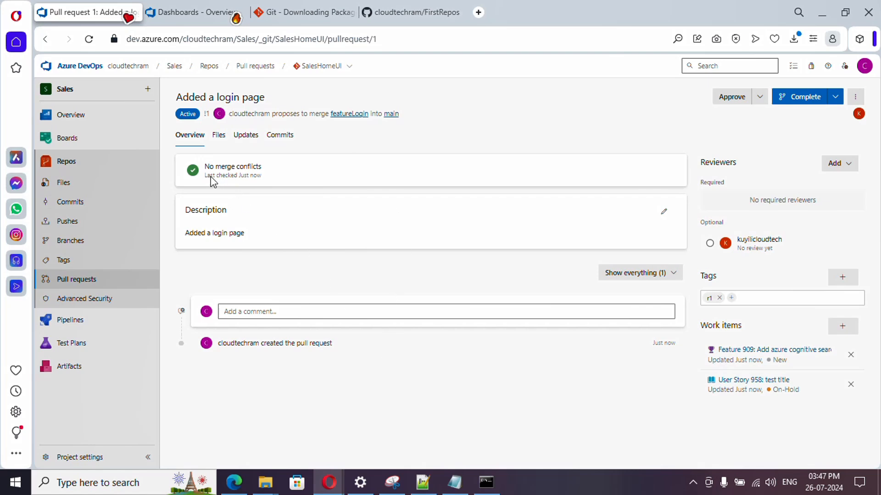
Step: Check the merge conflict status of the created pull request
left_click_drag(204, 169, 265, 171)
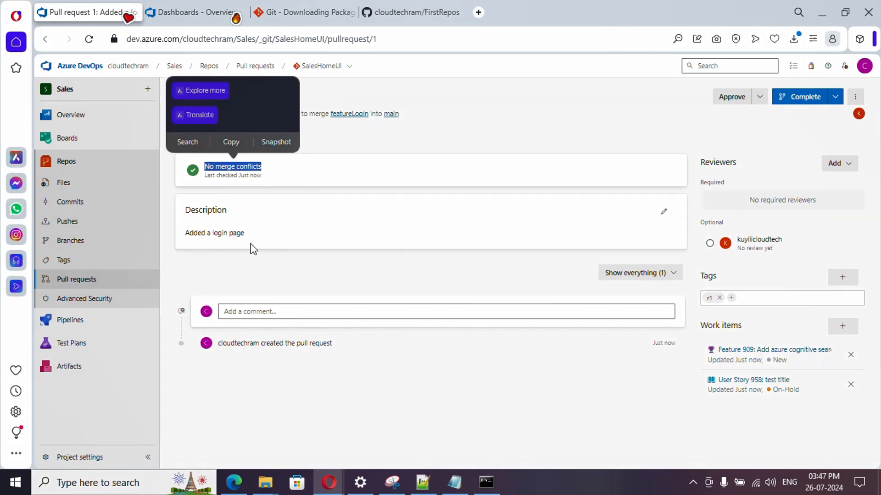
left_click(250, 267)
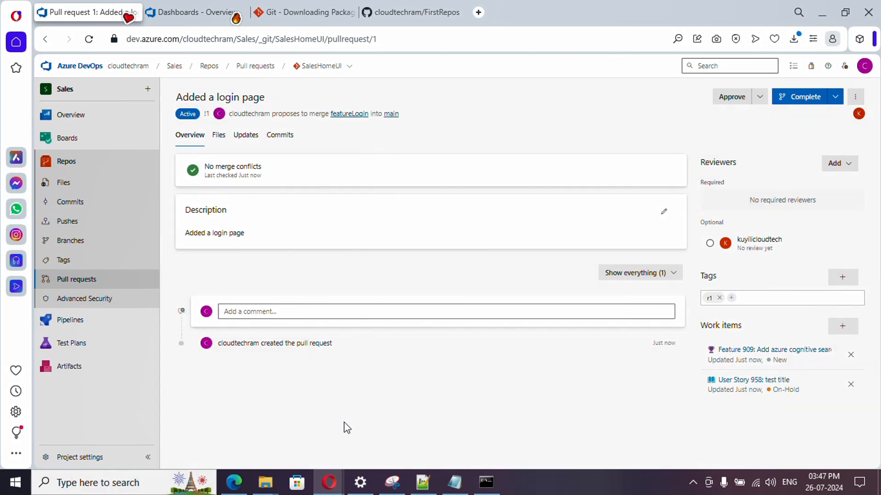
Step: Switch to the private browser window signed in as the reviewer, reload the SalesHomeUI repository and show its pull requests
mouse_move(337, 483)
left_click(388, 438)
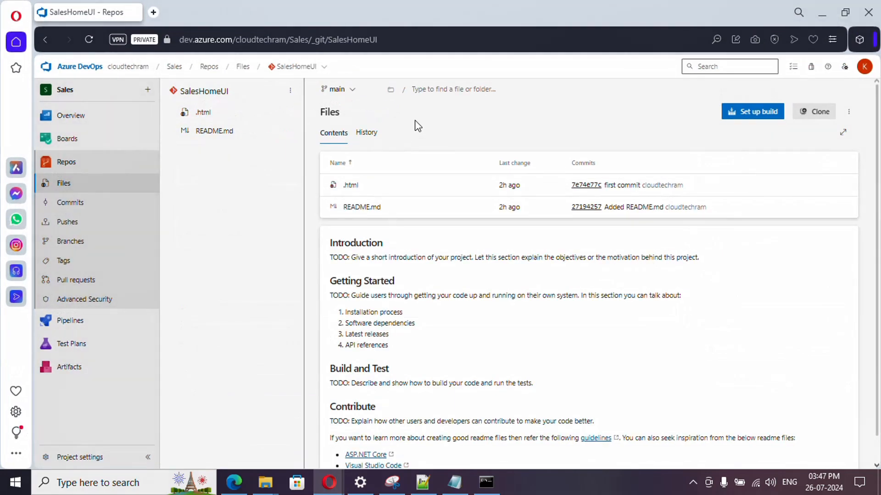
left_click(397, 40)
key("Return")
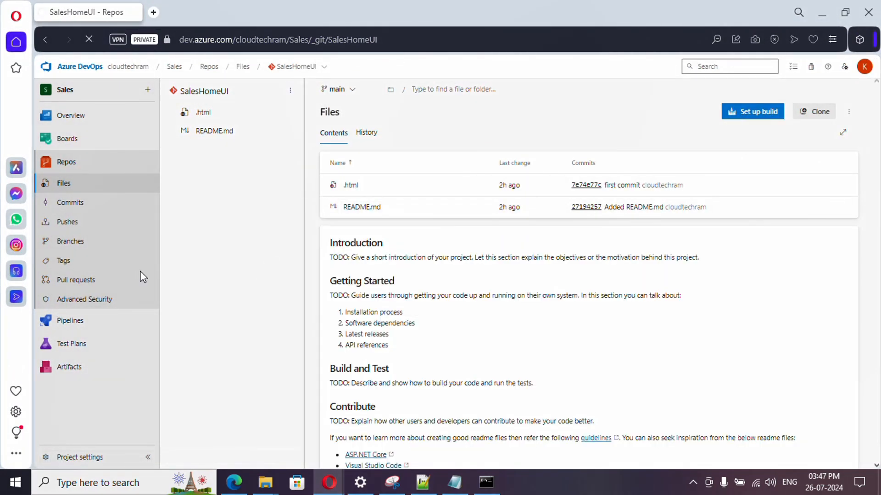
left_click(92, 282)
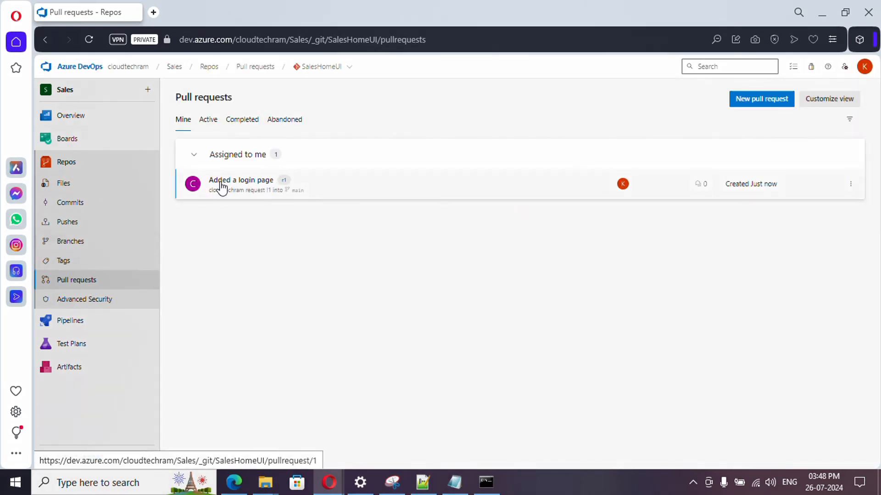
Step: Open the "Added a login page" pull request and comment "Hey add few more lines" on line 1 of Login.html in its changed files
left_click(246, 185)
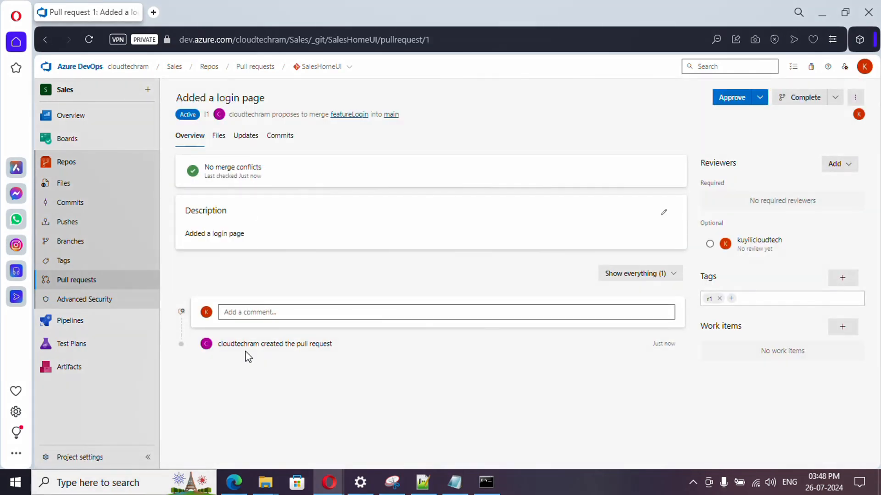
left_click_drag(220, 345, 342, 348)
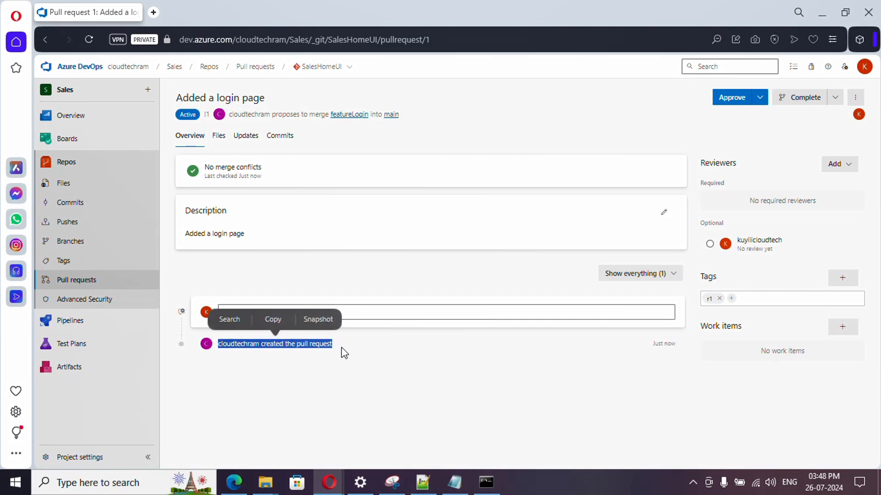
left_click(219, 136)
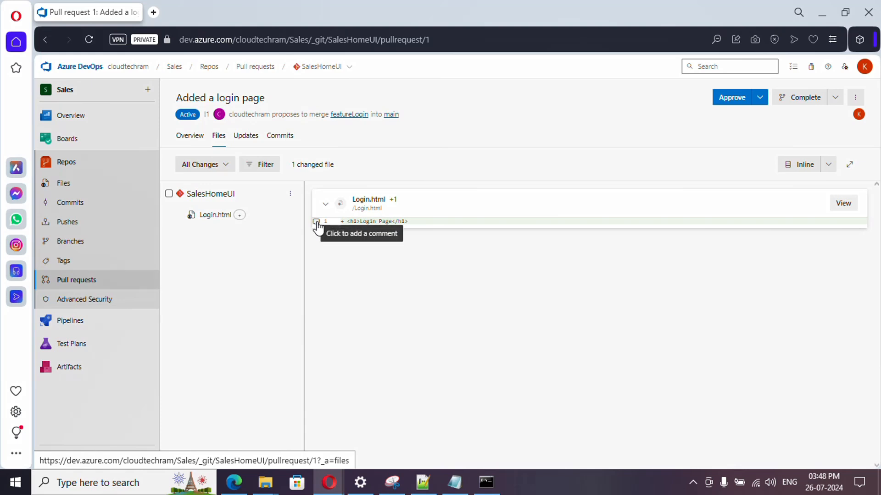
left_click(316, 222)
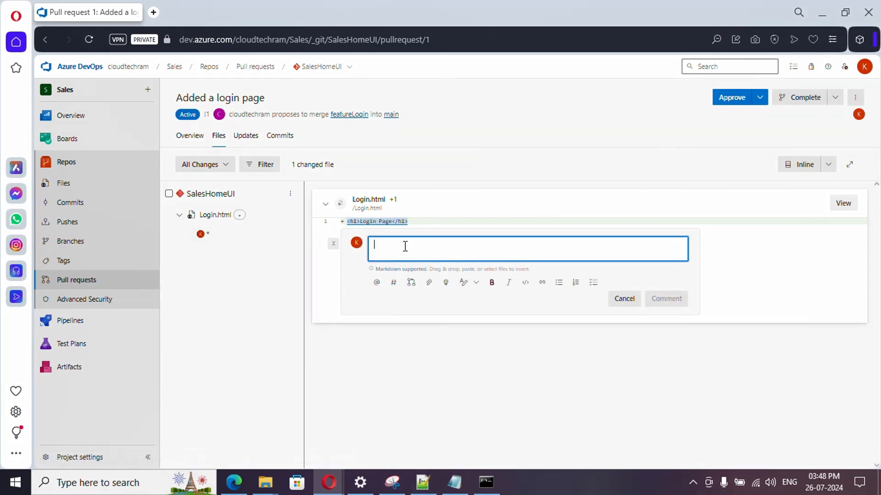
type("Hey ad")
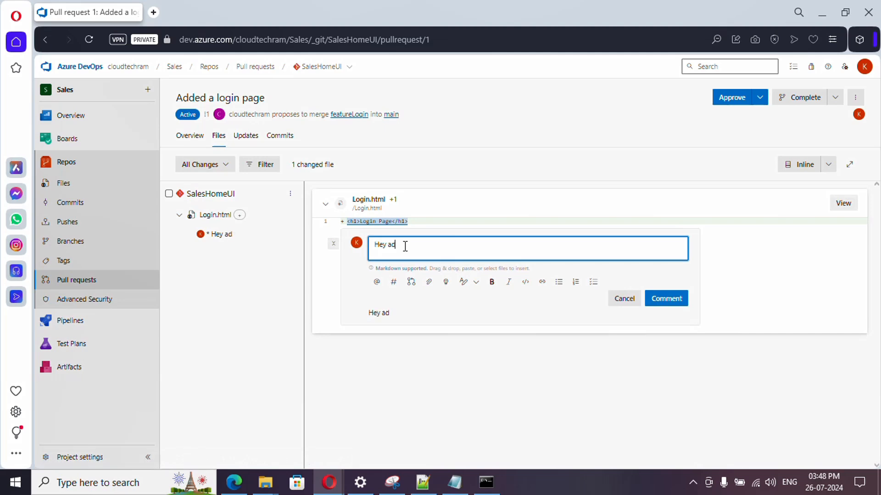
type("d few more lines")
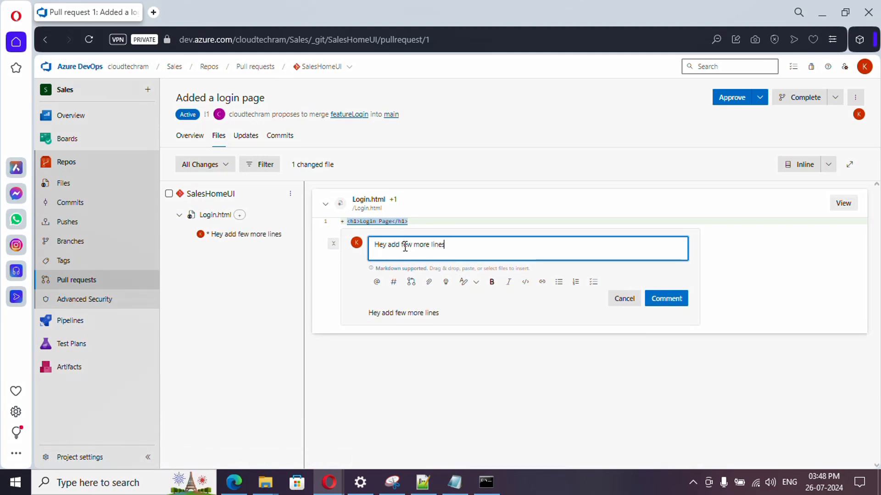
left_click(669, 299)
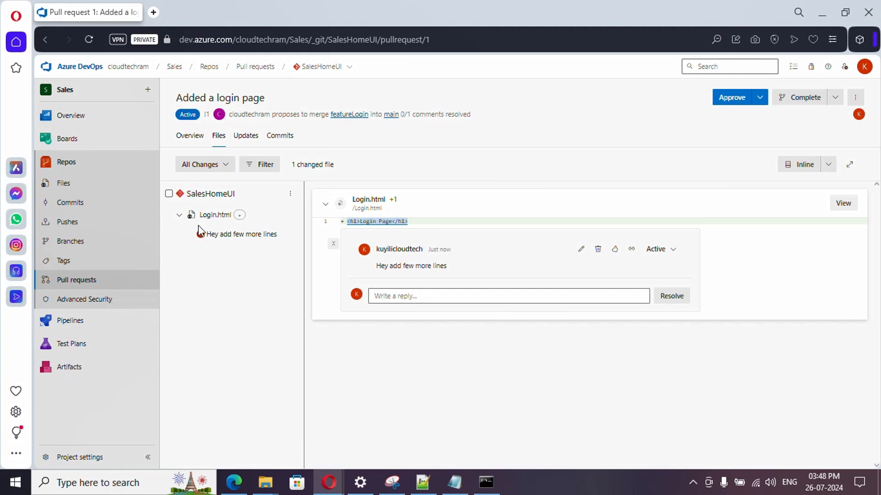
Step: Check the comment in the pull request overview, and switch to the author's browser window to reload the same pull request
left_click(189, 139)
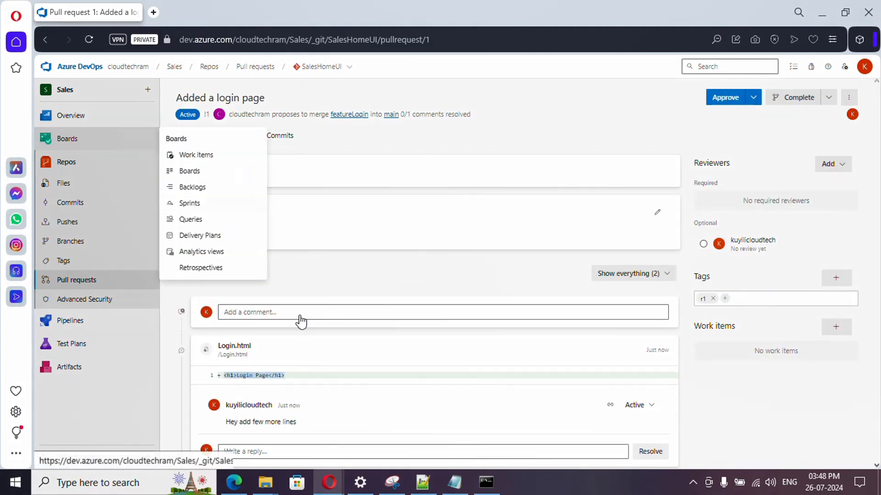
scroll(301, 321, "down", 1)
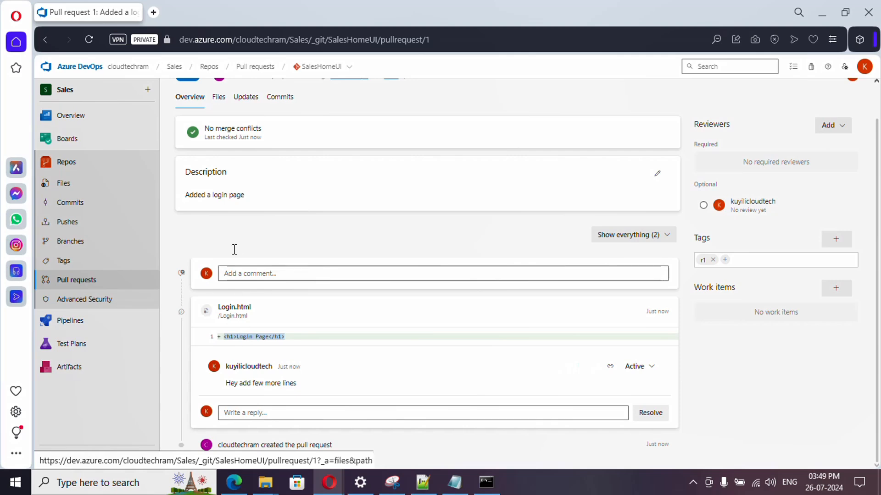
mouse_move(327, 490)
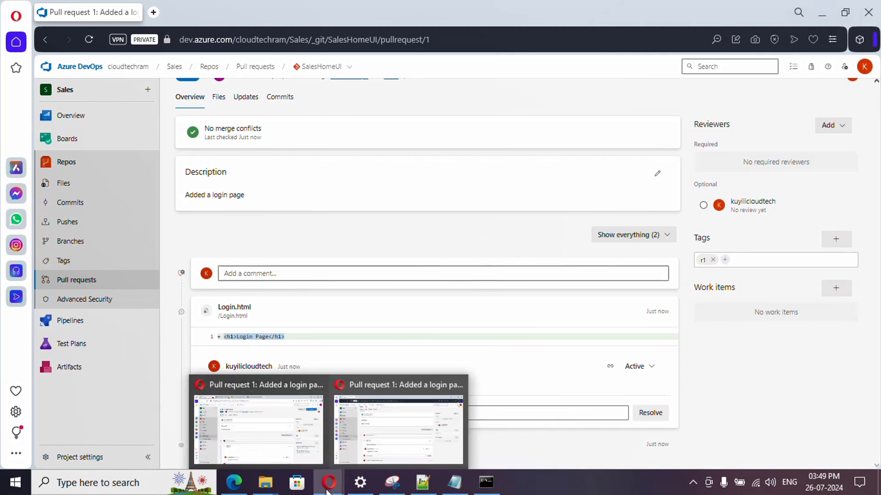
left_click(262, 441)
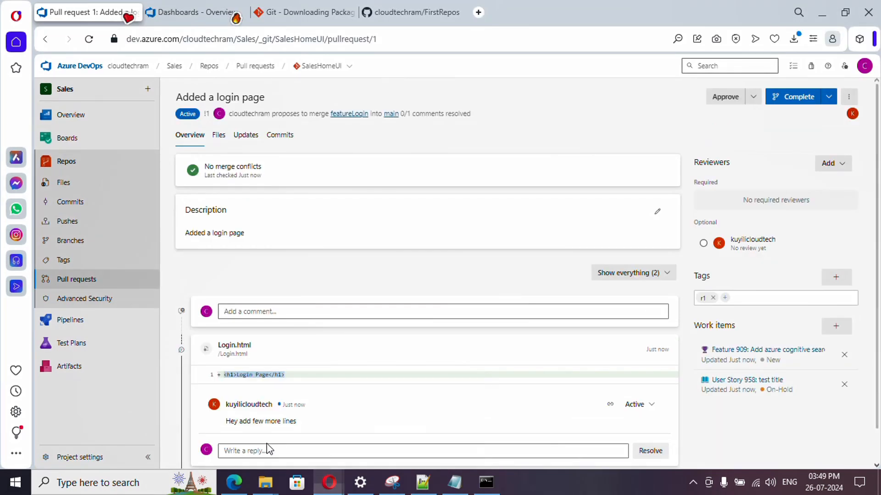
left_click(89, 39)
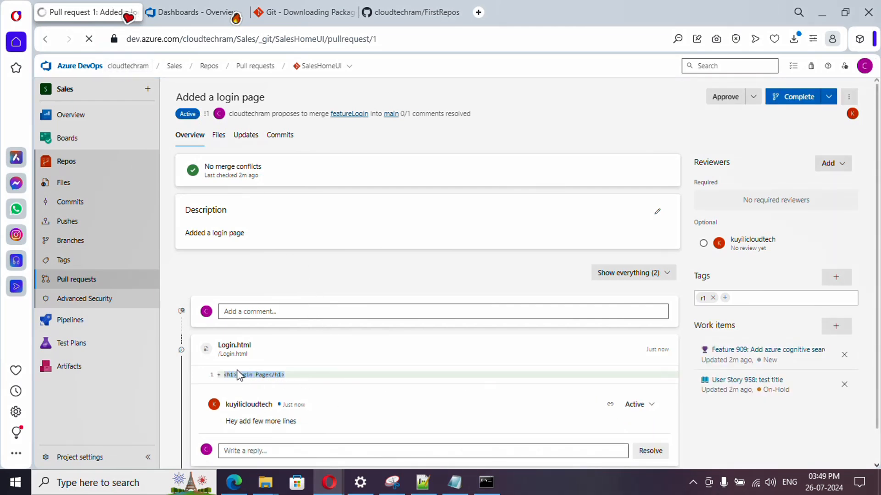
Step: Open Login.html from the featureLogin branch of the SalesHomeUI repository for editing
left_click(71, 188)
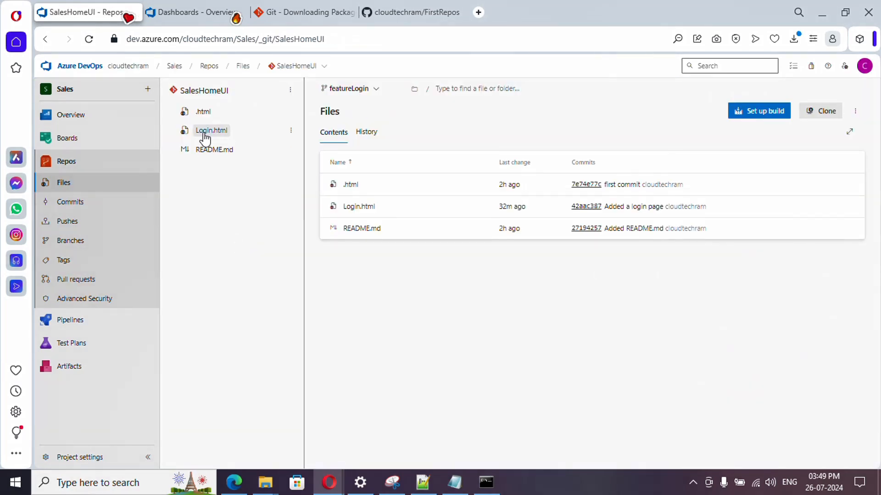
left_click(204, 132)
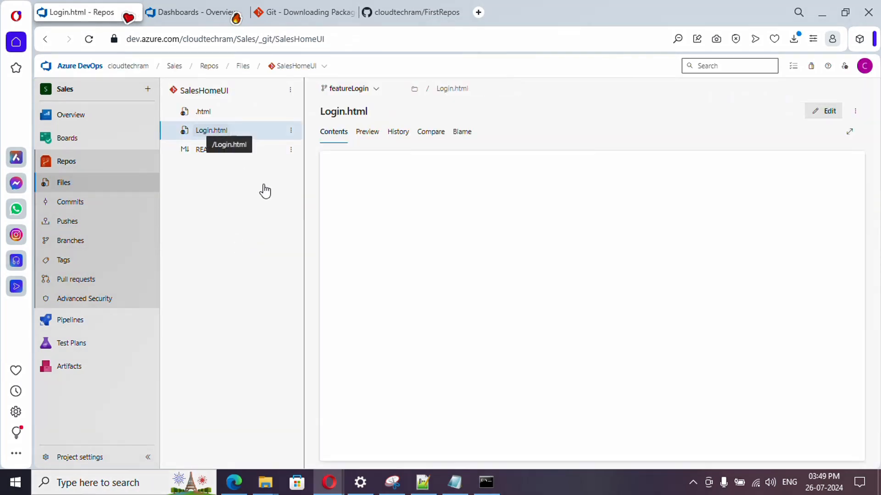
left_click(825, 111)
left_click(444, 160)
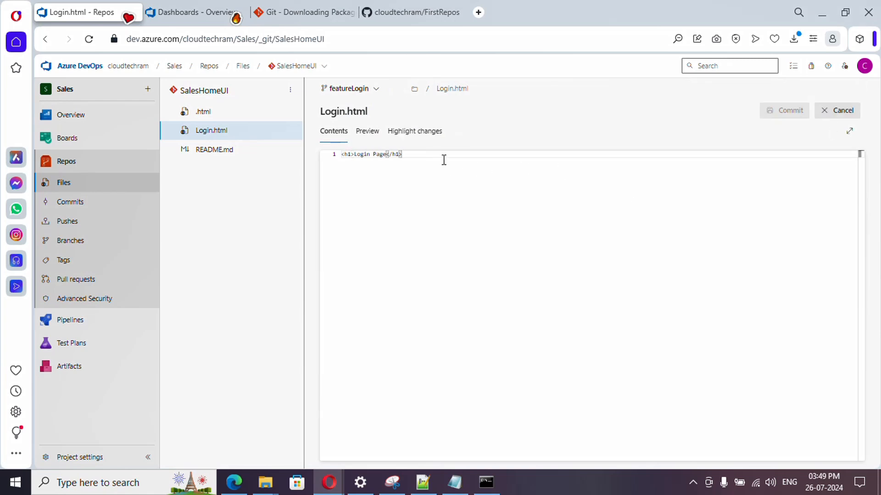
Step: Add "<p1>Added some new content</p1>" as the second line of Login.html and commit it to featureLogin with the comment "Updated Login.html"
key("Return")
type(",")
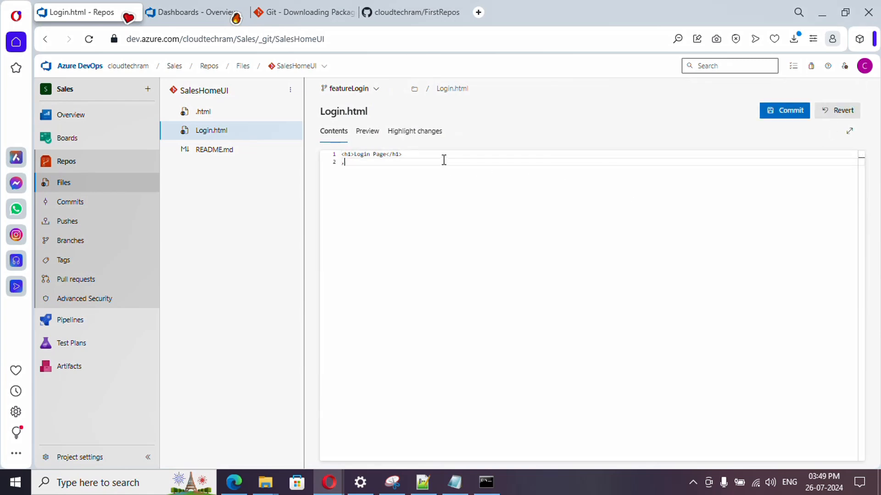
key("BackSpace")
key("BackSpace")
key("Return")
type("<p1><.")
key("BackSpace")
type("/p1")
key("Left")
key("Left")
key("Left")
key("Left")
type("Added some new cont")
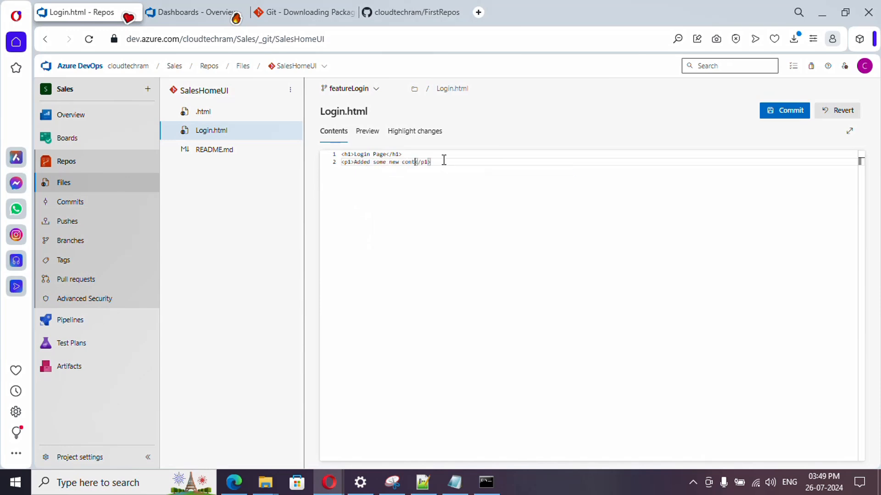
type("ent")
left_click(780, 114)
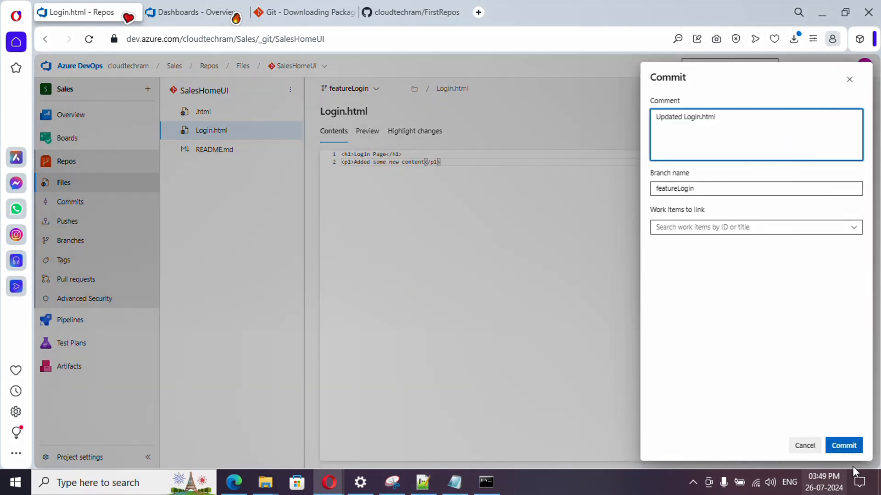
left_click(848, 446)
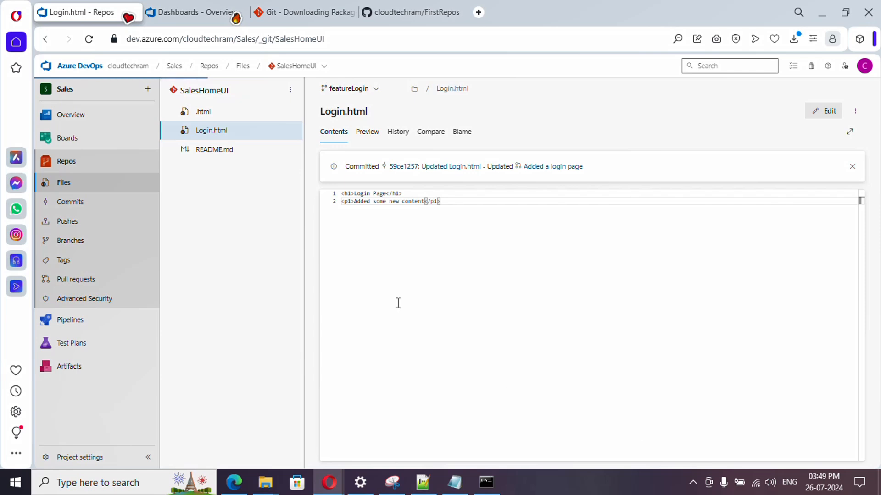
Step: Open the "Added a login page" pull request from the author's account and check the pushed commit and the reviewer's comment thread
left_click(71, 282)
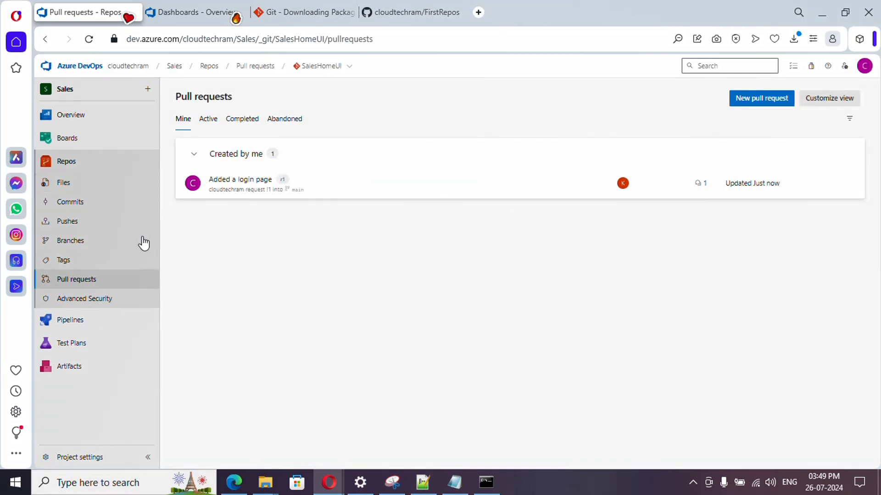
left_click(239, 183)
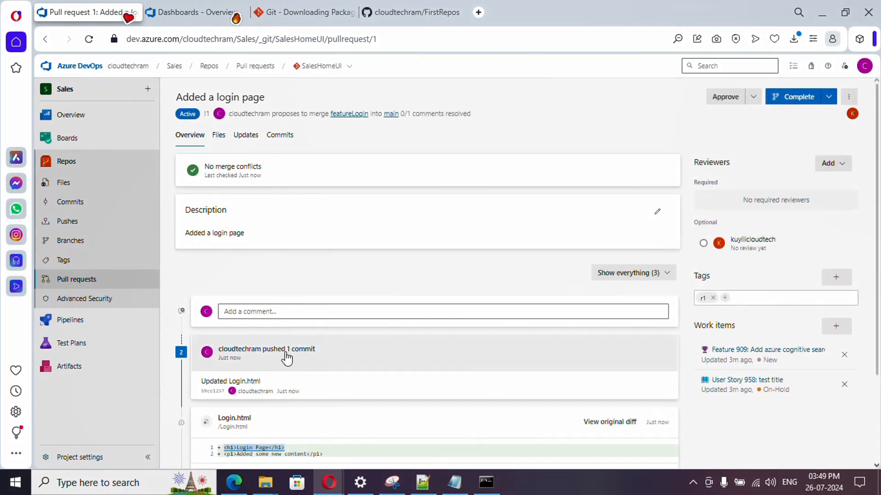
scroll(288, 351, "down", 1)
scroll(289, 351, "down", 2)
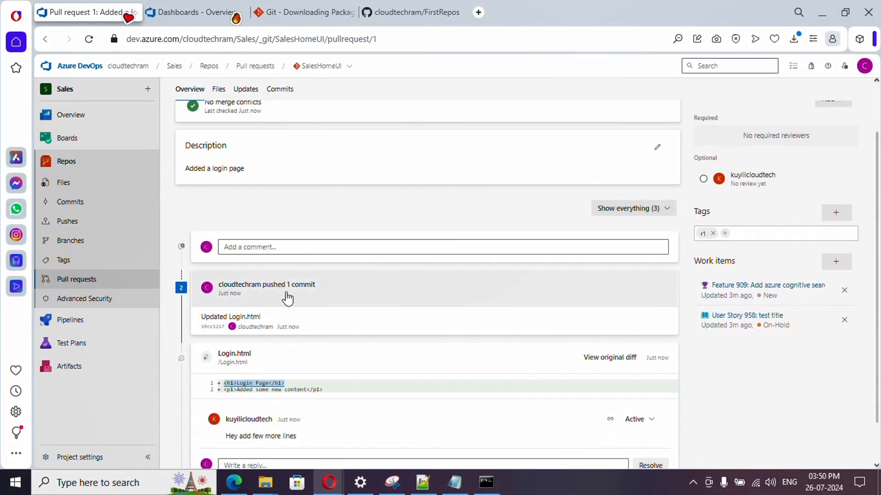
scroll(349, 372, "down", 2)
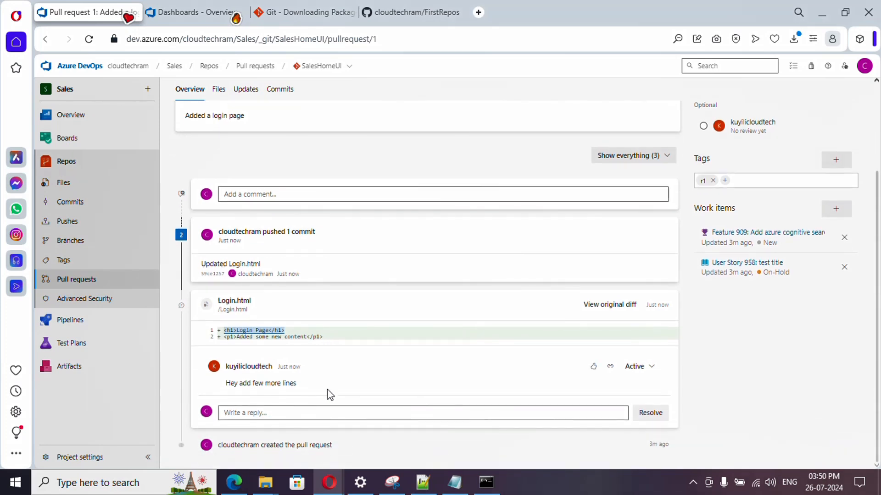
Step: Switch to the reviewer's private window, reload the pull request, inspect the changes in the "Updated Login.html" commit and return to the overview
mouse_move(329, 482)
left_click(402, 438)
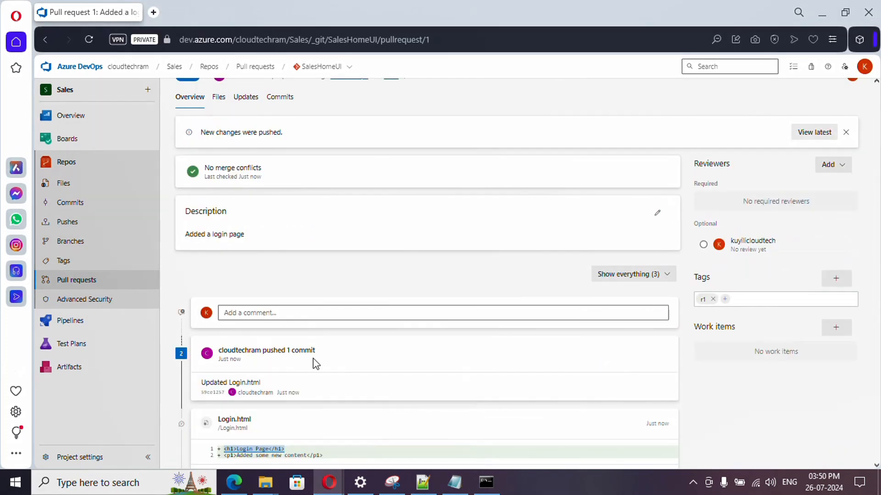
left_click(89, 39)
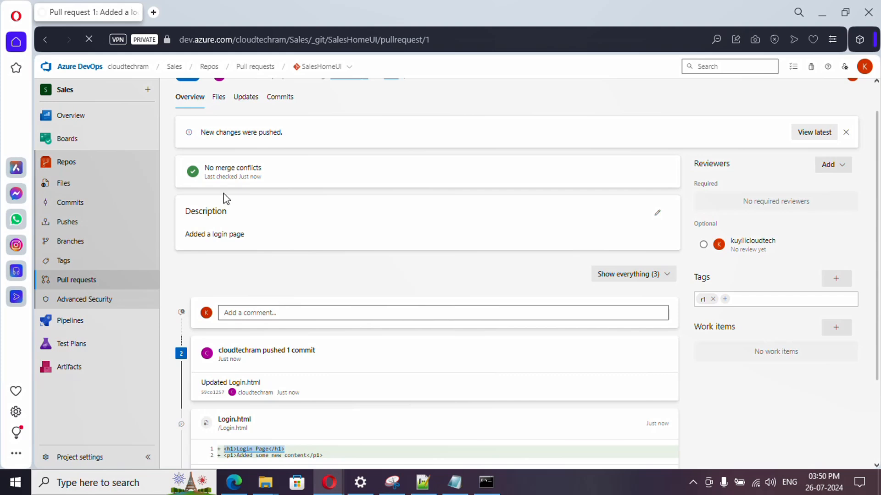
scroll(296, 358, "down", 3)
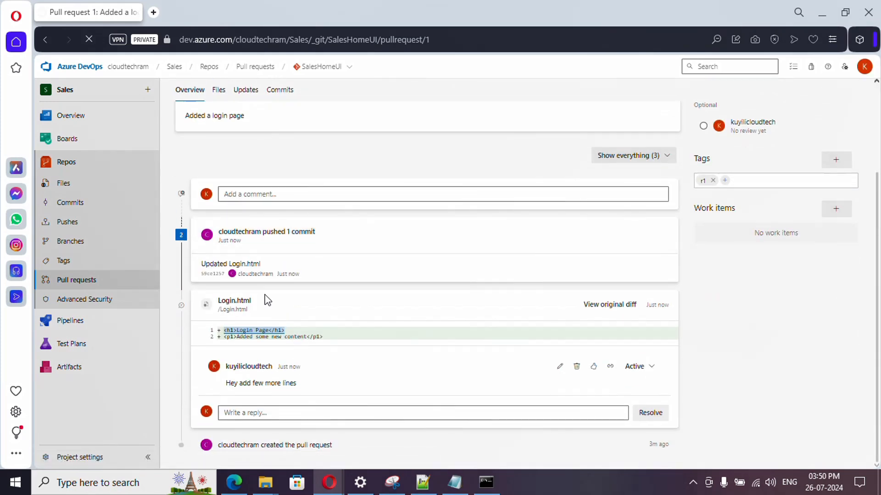
left_click(258, 284)
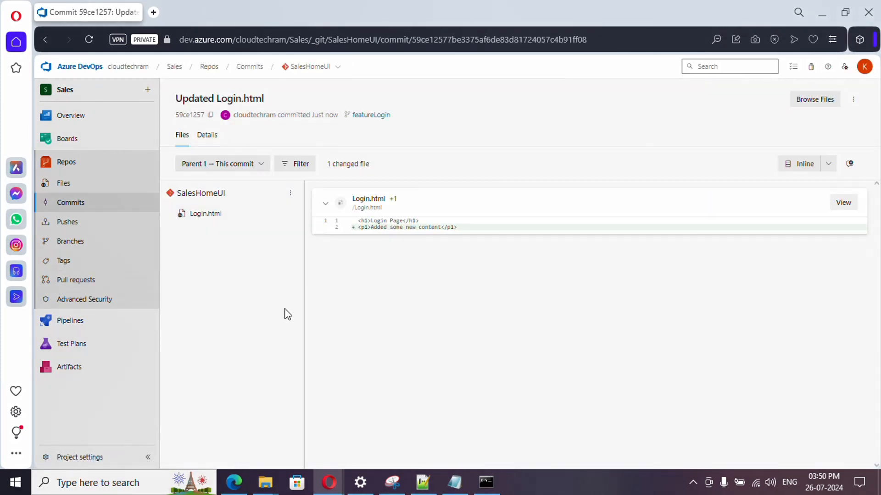
left_click(45, 40)
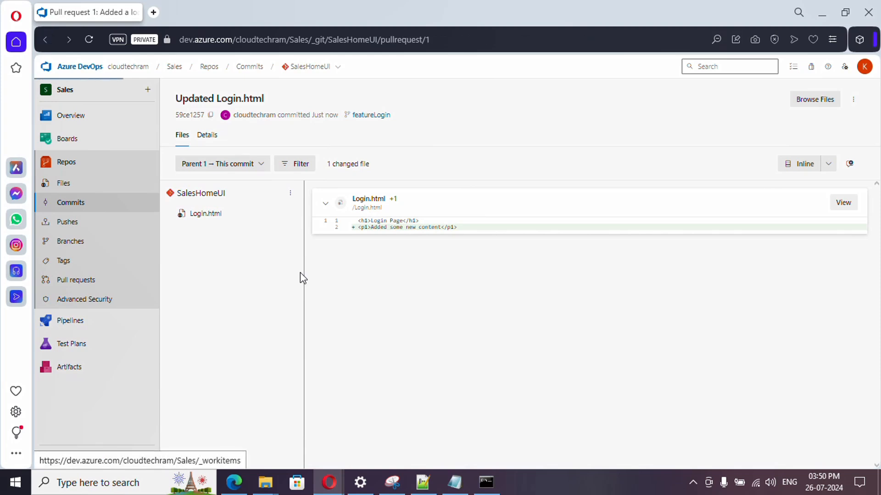
Step: Reply "Im good with these changes" to the Login.html comment and resolve the thread
scroll(368, 393, "down", 3)
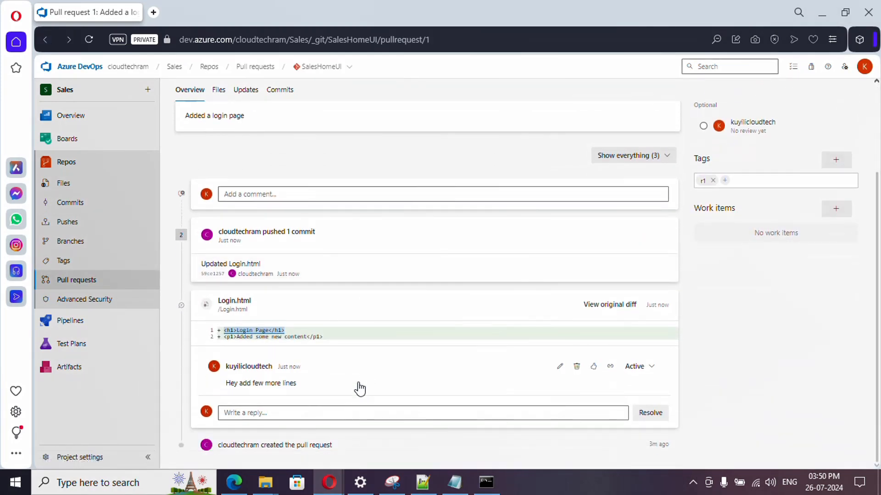
left_click(412, 413)
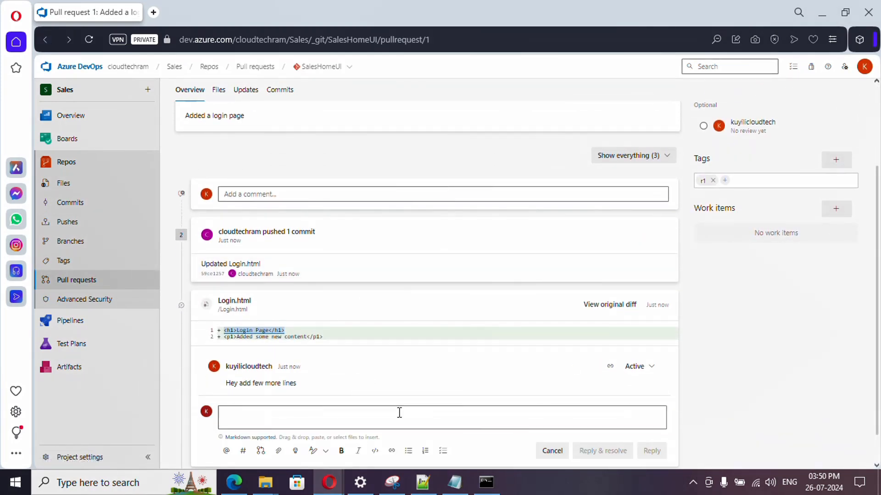
type("Im  good with")
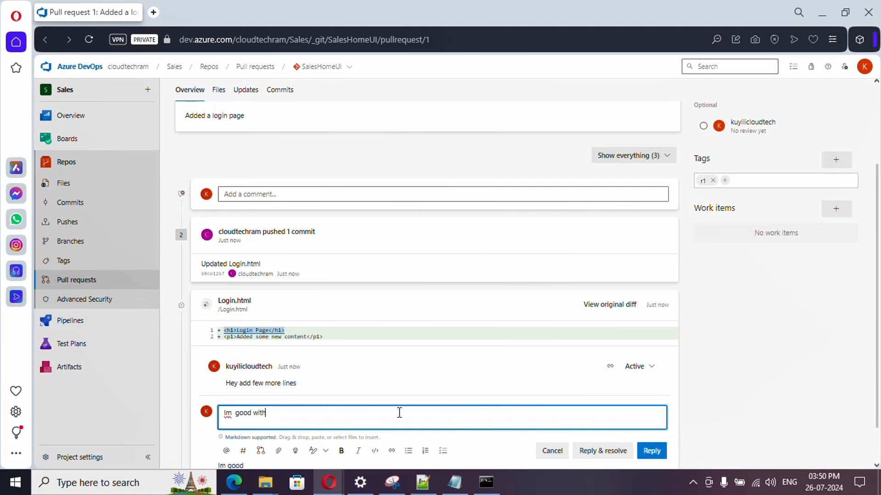
type(" these changes")
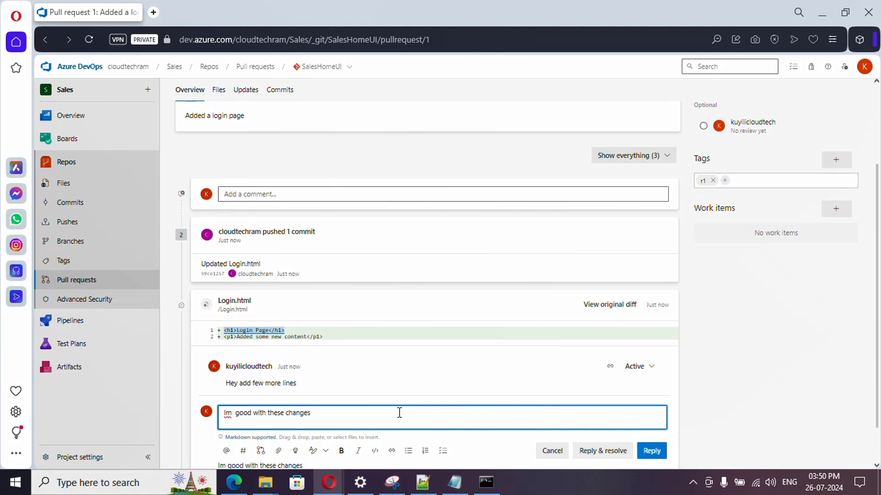
scroll(543, 371, "down", 1)
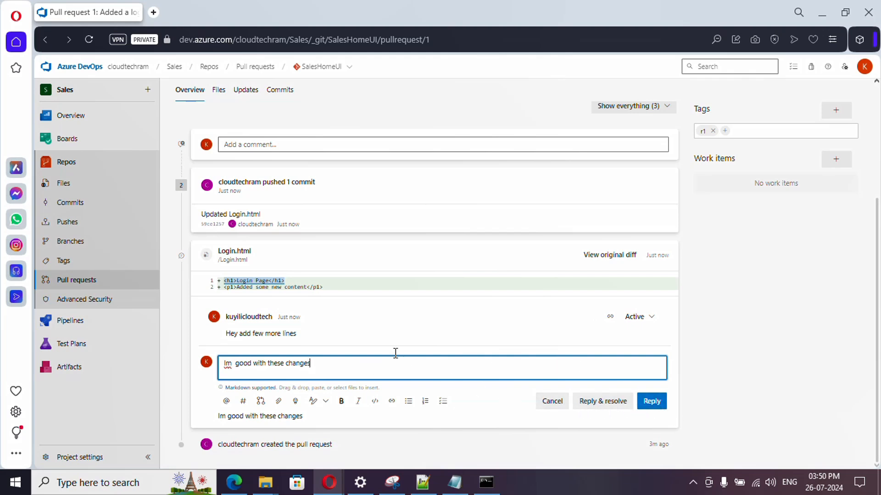
left_click(603, 402)
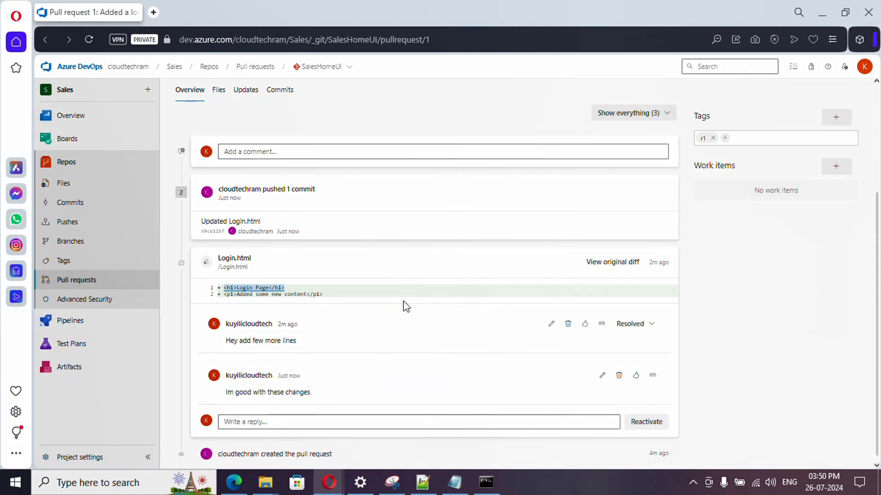
scroll(418, 351, "up", 4)
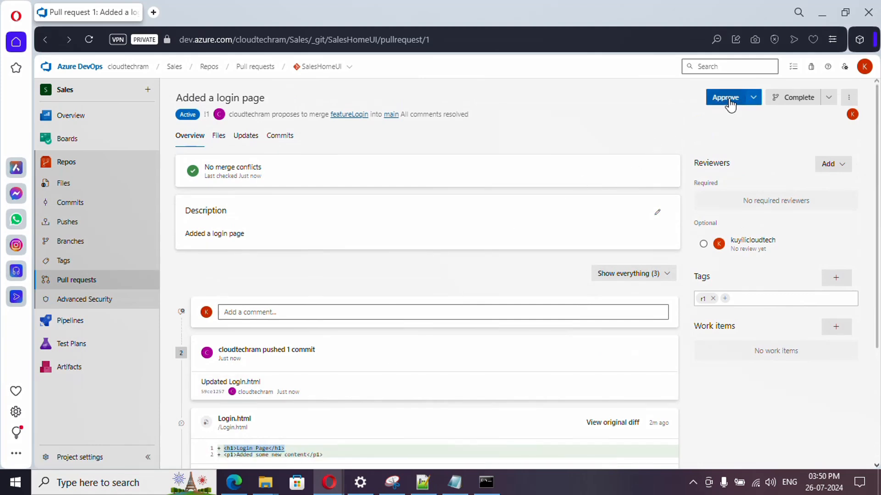
Step: Approve the pull request as the reviewer, and reload it in the author's window
left_click(754, 99)
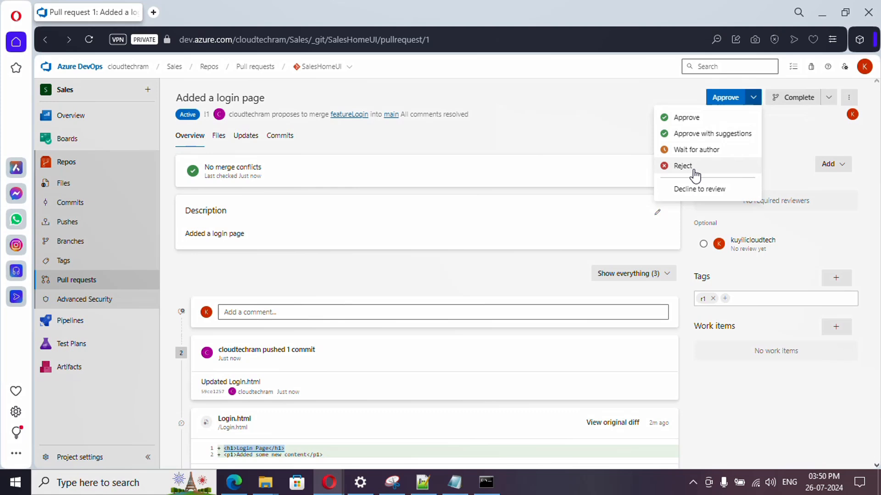
left_click(683, 120)
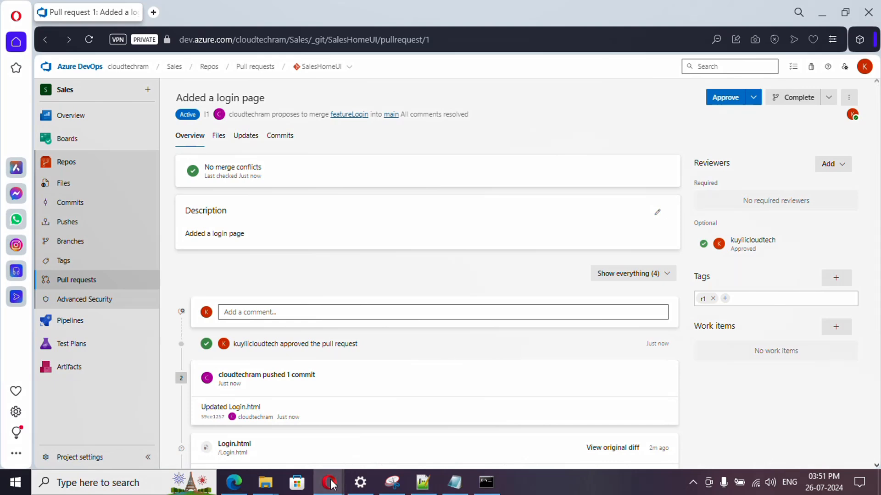
left_click(279, 434)
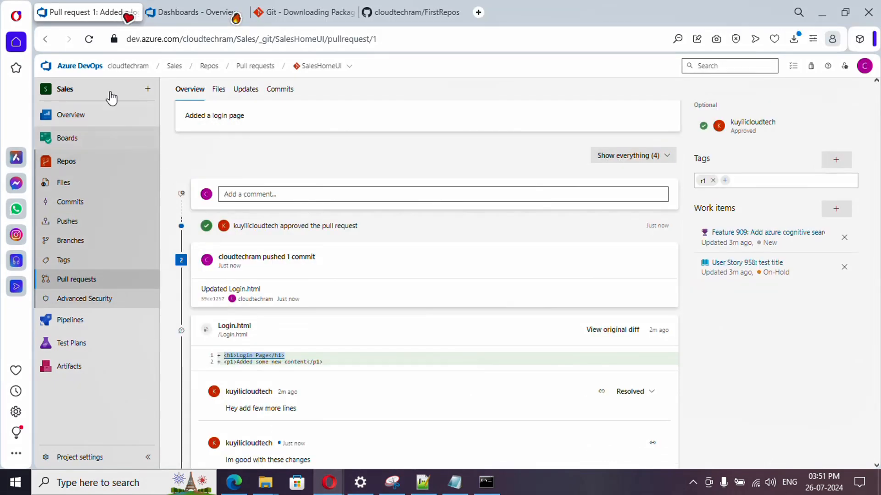
left_click(91, 40)
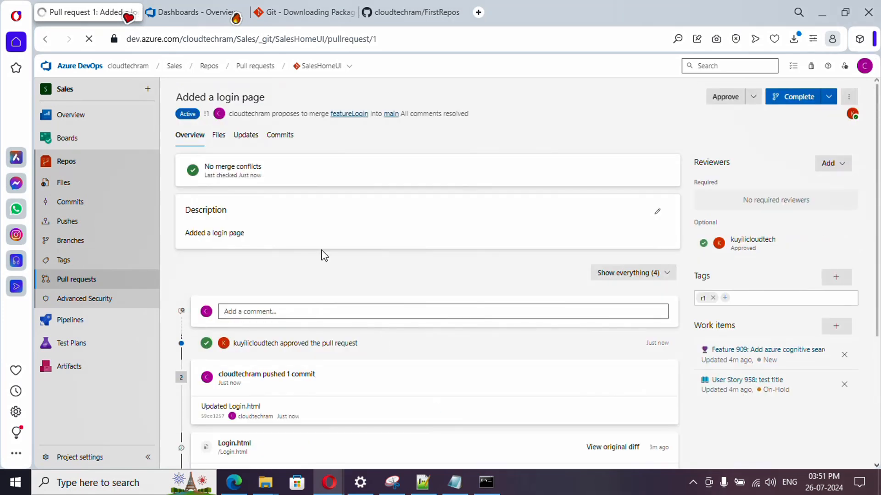
Step: Open the SalesHomeUI repository files and switch to the main branch to check its contents
left_click(81, 183)
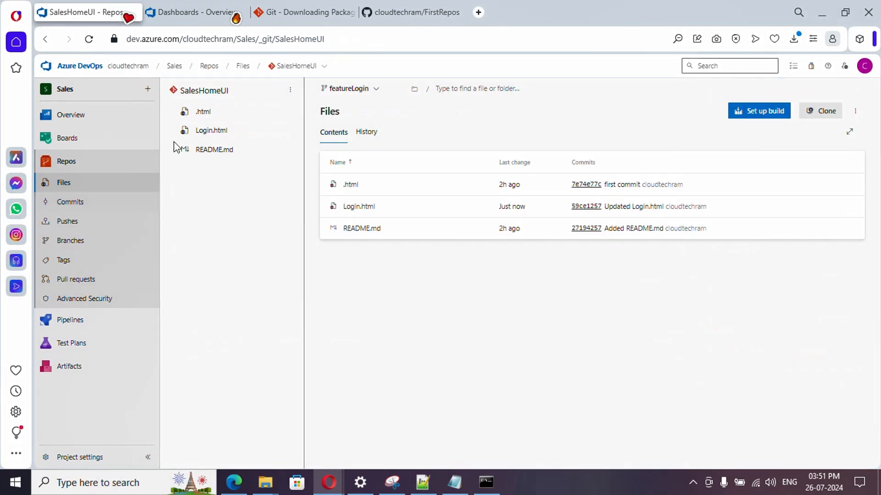
left_click(347, 88)
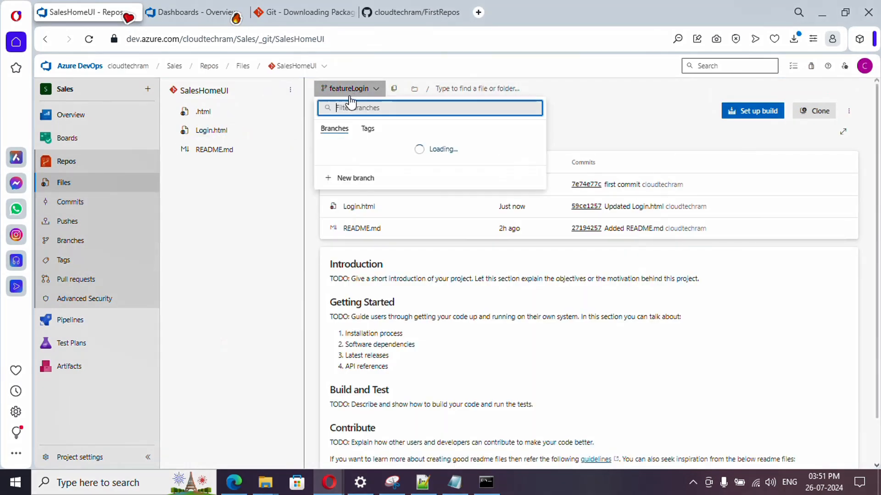
left_click(353, 146)
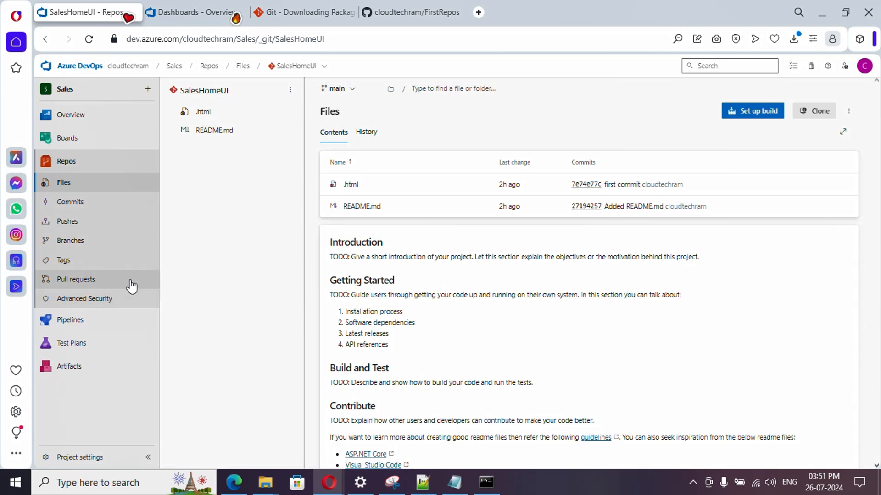
Step: Reopen the "Added a login page" pull request, look through the merge types offered for completing it, and cancel
left_click(93, 283)
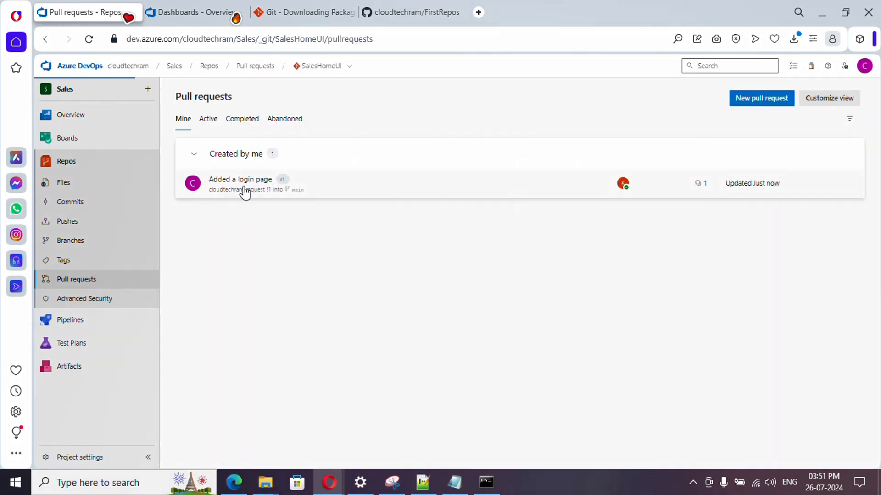
left_click(245, 191)
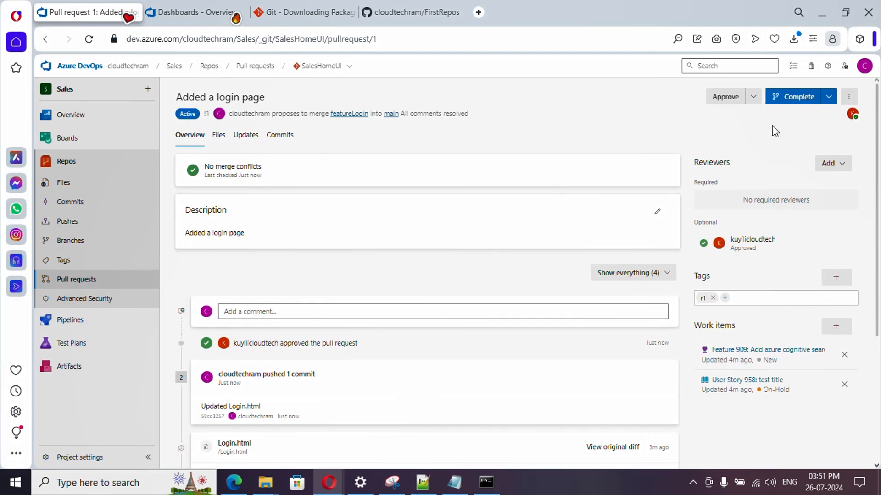
left_click(823, 101)
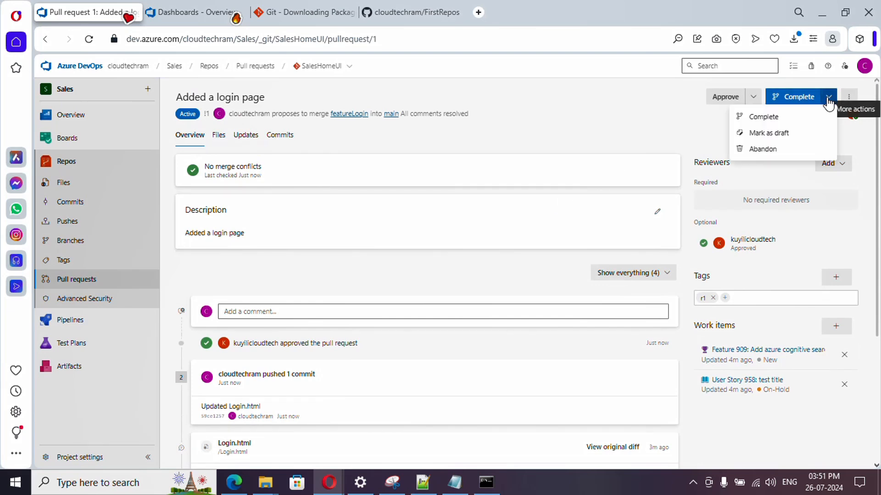
left_click(775, 117)
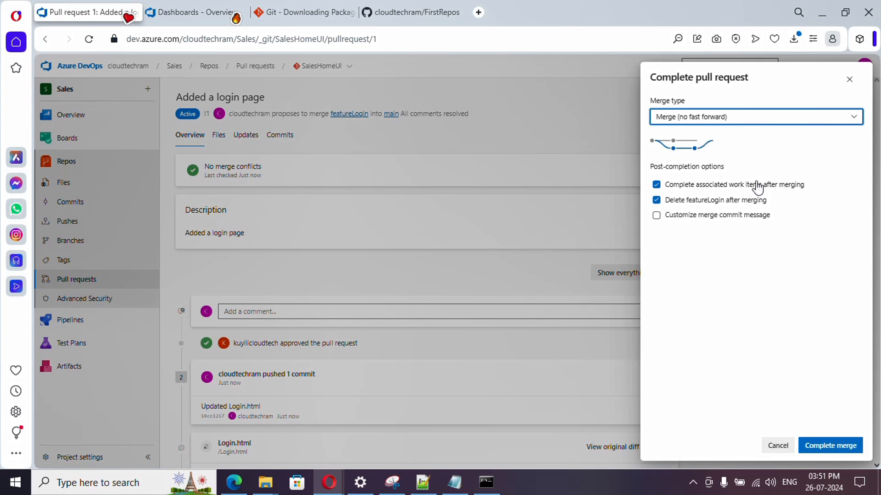
left_click(855, 118)
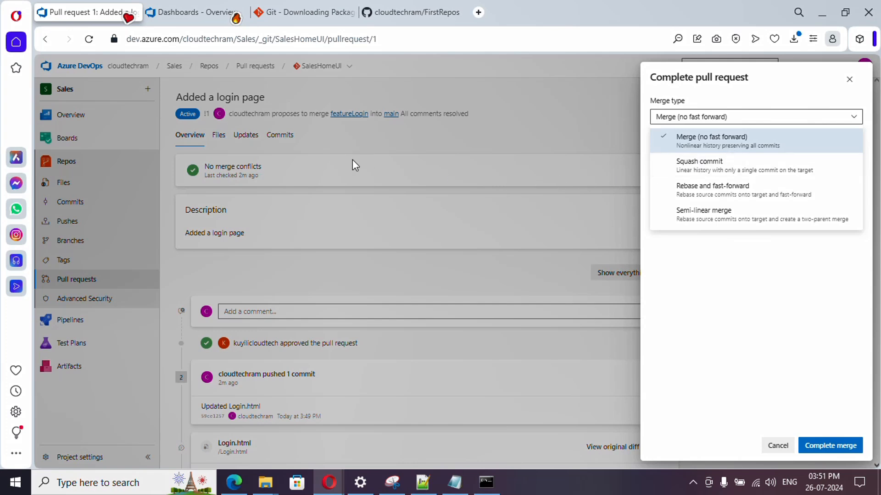
left_click(778, 445)
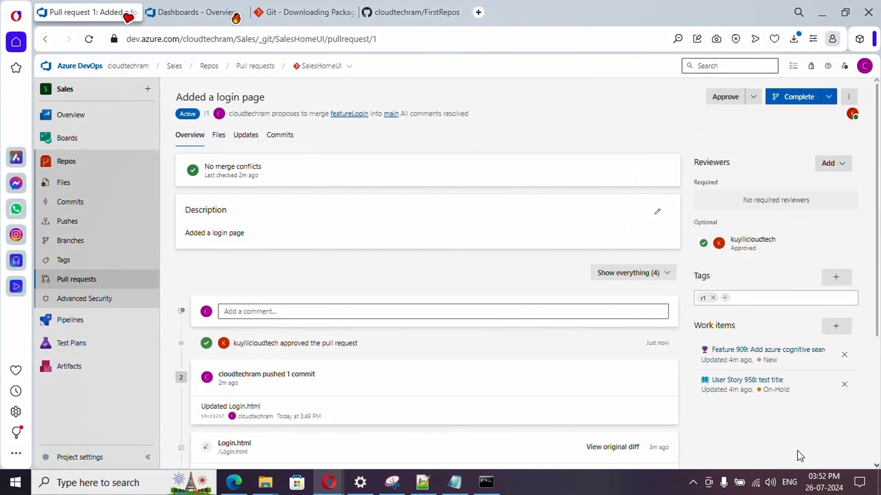
Step: Examine the pull request's list of commits, checking back on its overview in between
left_click(290, 137)
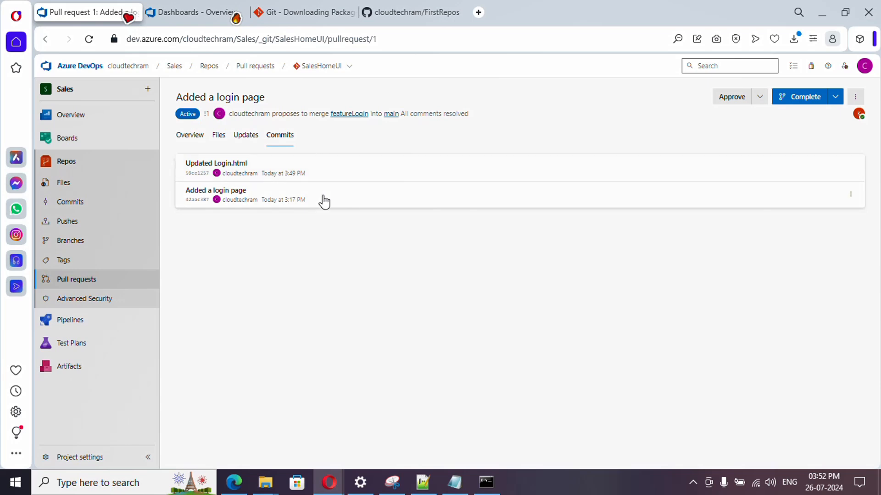
left_click(197, 139)
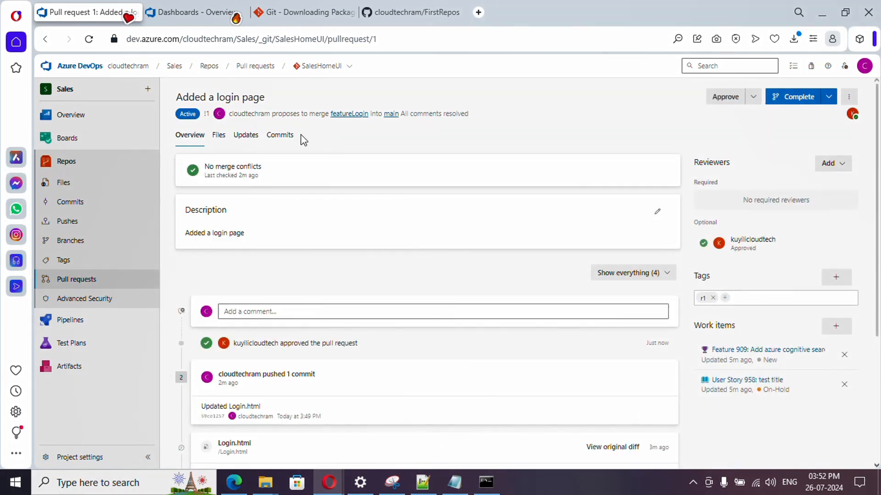
left_click(280, 136)
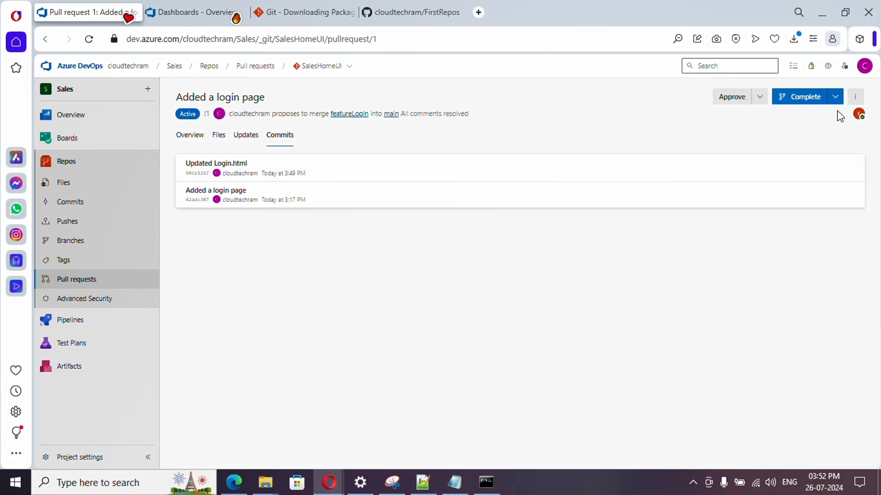
Step: Complete the pull request as a squash commit with a customized merge commit message, associated work items completed and featureLogin deleted after merging
left_click(836, 97)
left_click(783, 120)
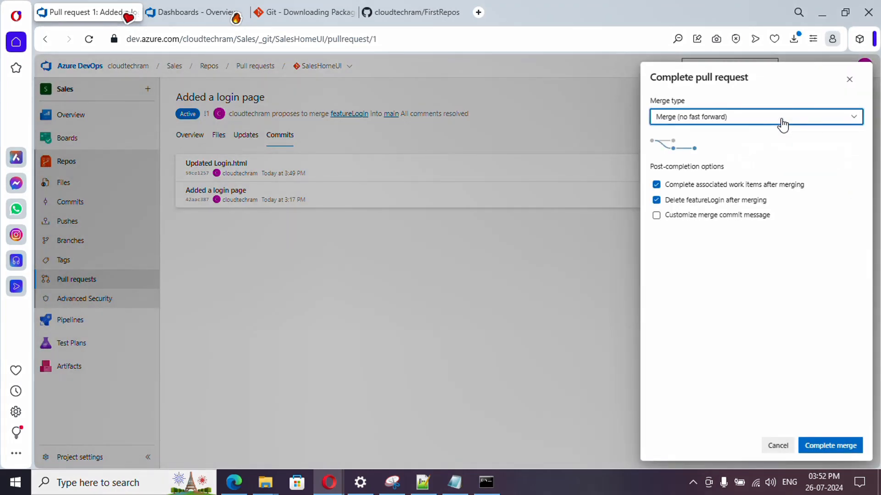
left_click(740, 118)
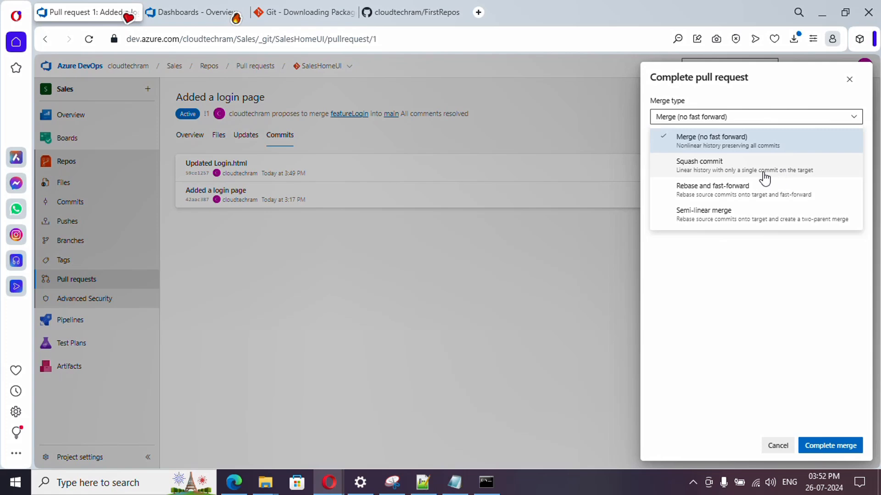
left_click(742, 171)
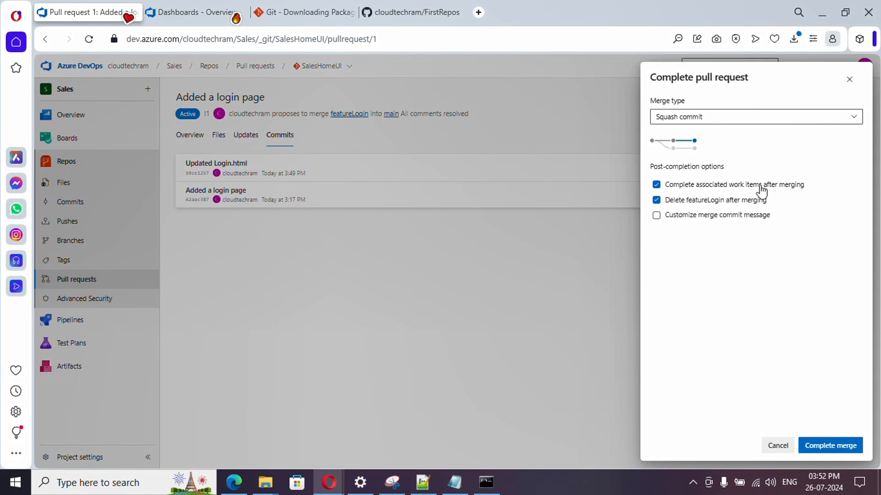
left_click(711, 218)
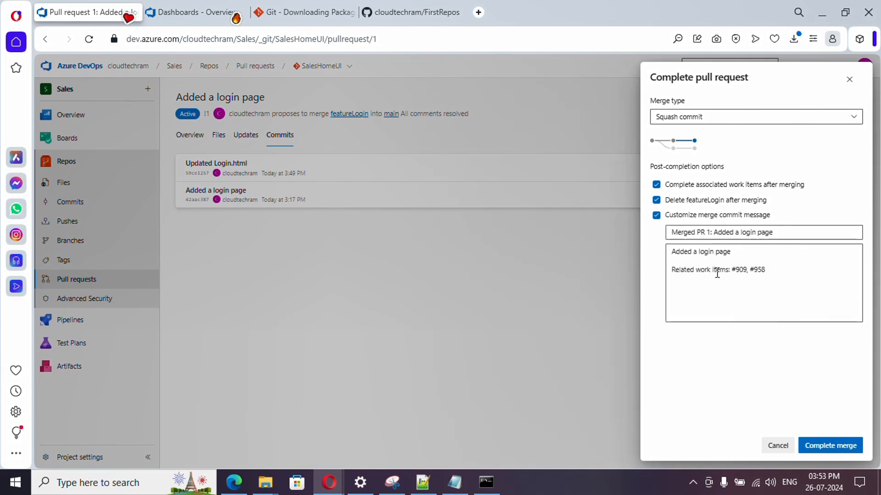
left_click(766, 283)
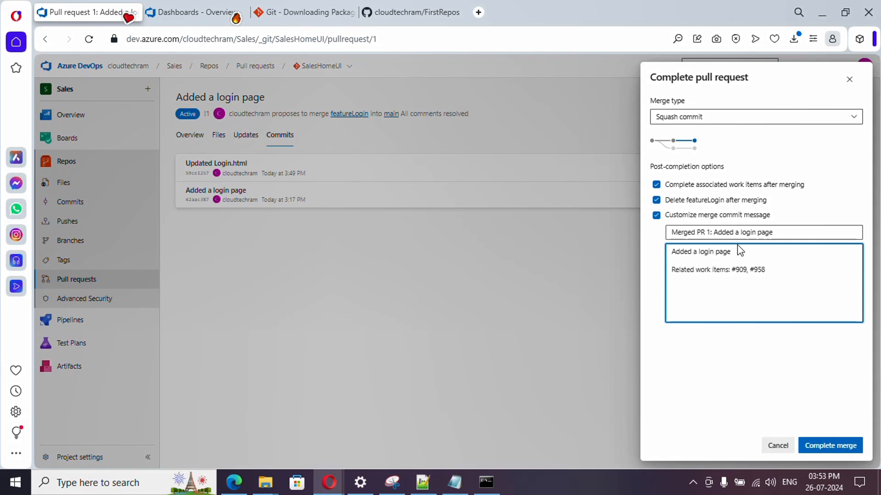
left_click(826, 452)
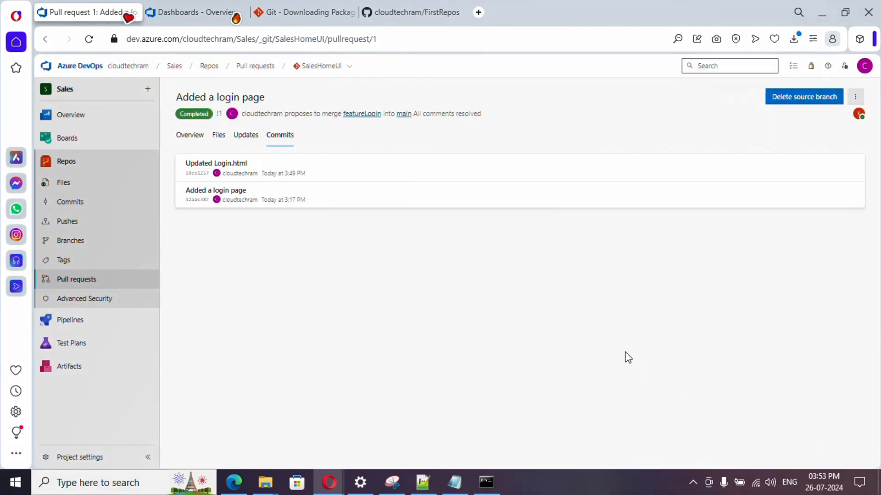
Step: Check main's files and commit history, and examine the "Merged PR 1: Added a login page" commit's changes, details and related work items
left_click(83, 185)
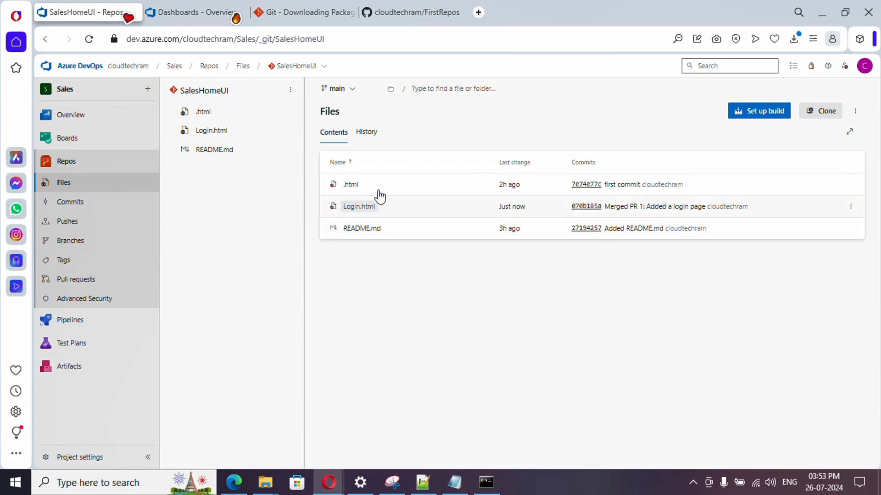
left_click(367, 132)
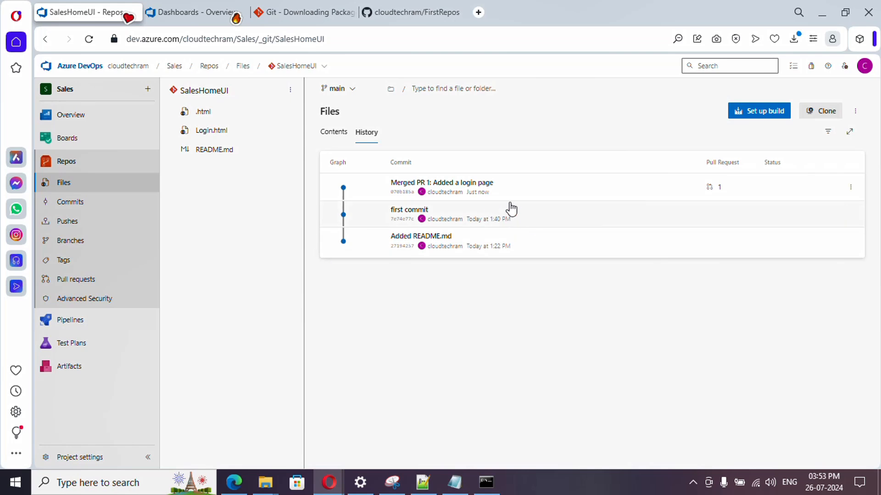
left_click(722, 189)
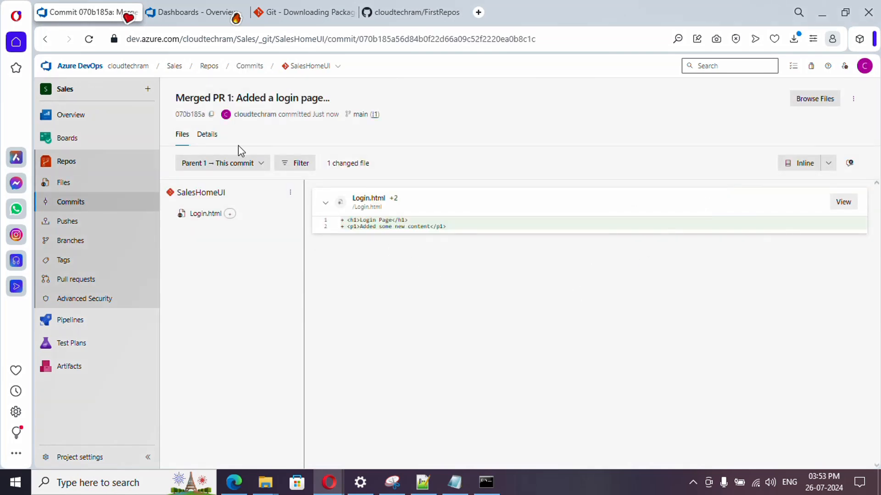
left_click(208, 134)
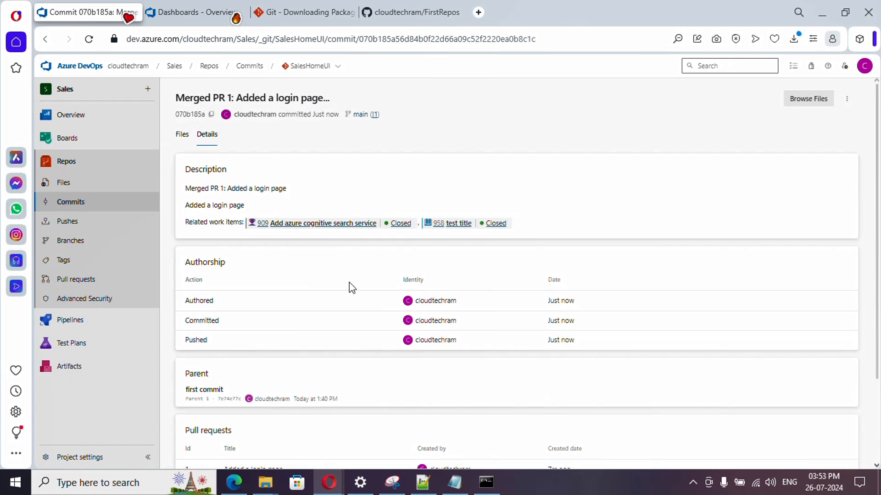
scroll(302, 295, "down", 1)
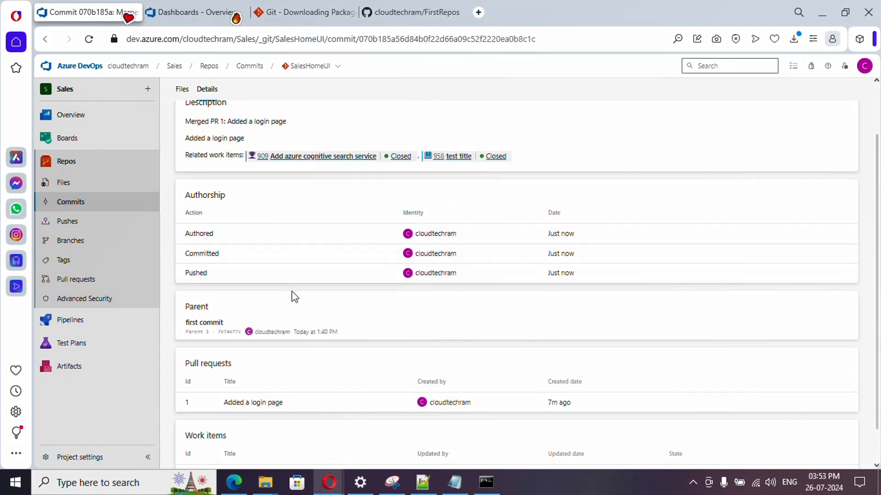
scroll(293, 290, "down", 1)
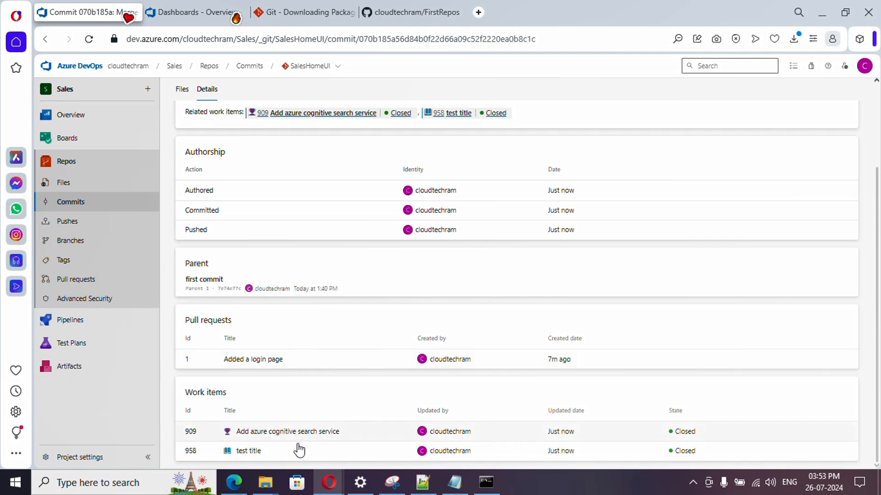
scroll(281, 326, "up", 2)
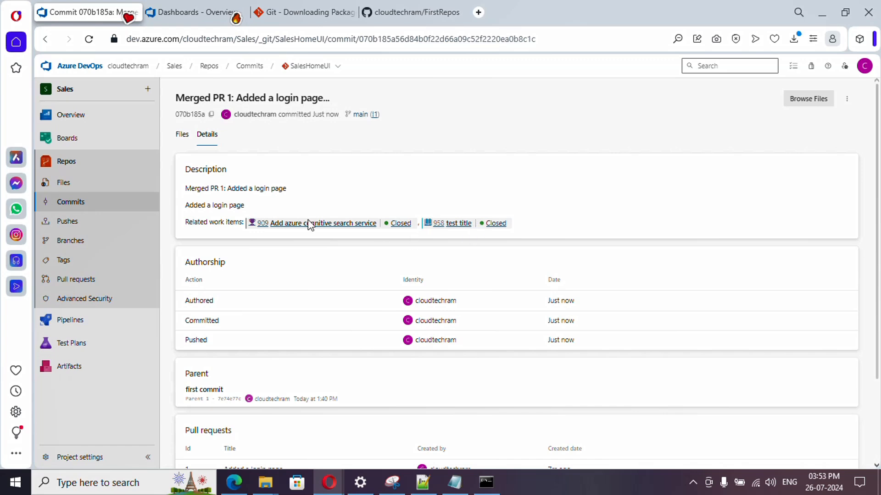
Step: Return to the repository files and list the branches to check whether featureLogin still exists
left_click(105, 189)
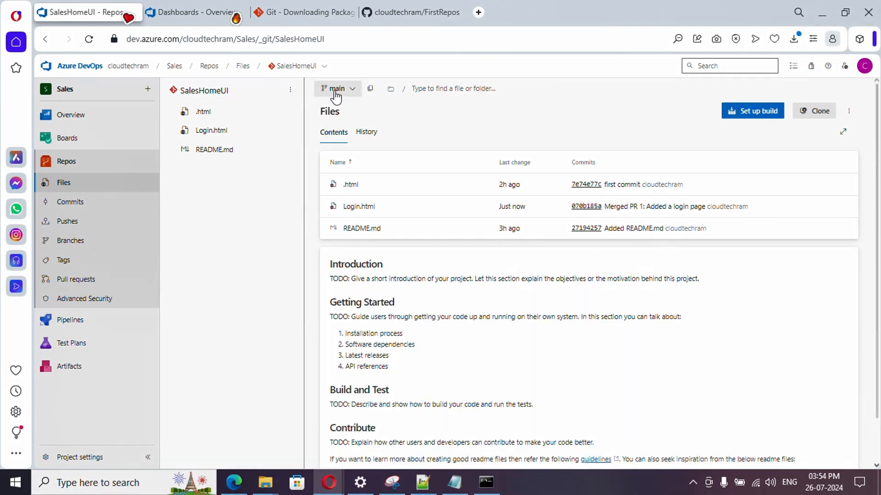
left_click(337, 94)
left_click(336, 94)
left_click(336, 94)
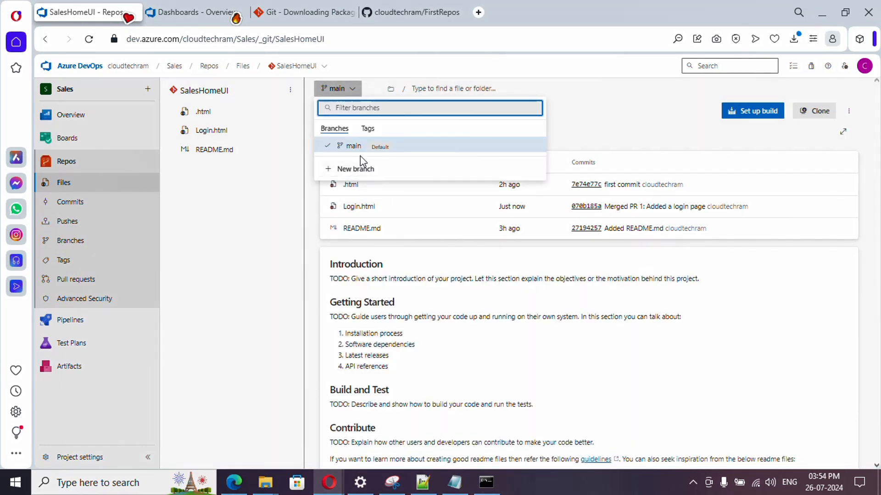